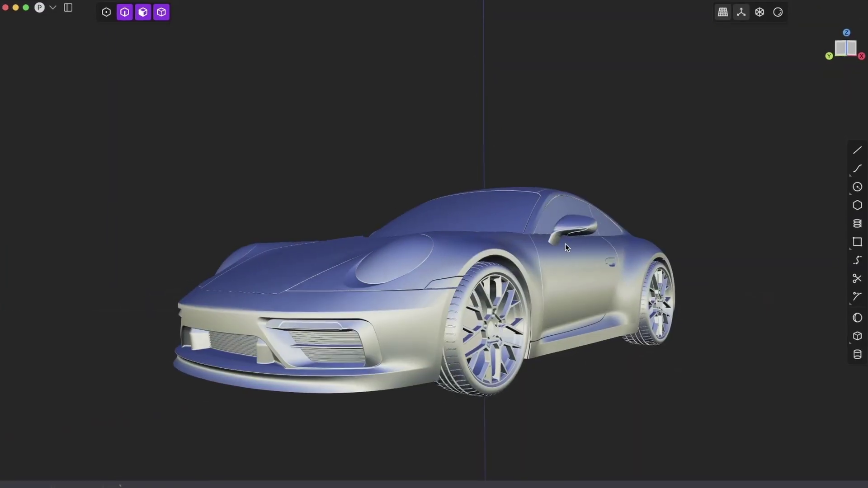
Examine the car model and the surfaces around its rear fender and wheel arch from several angles
middle_click_drag(566, 244, 473, 268)
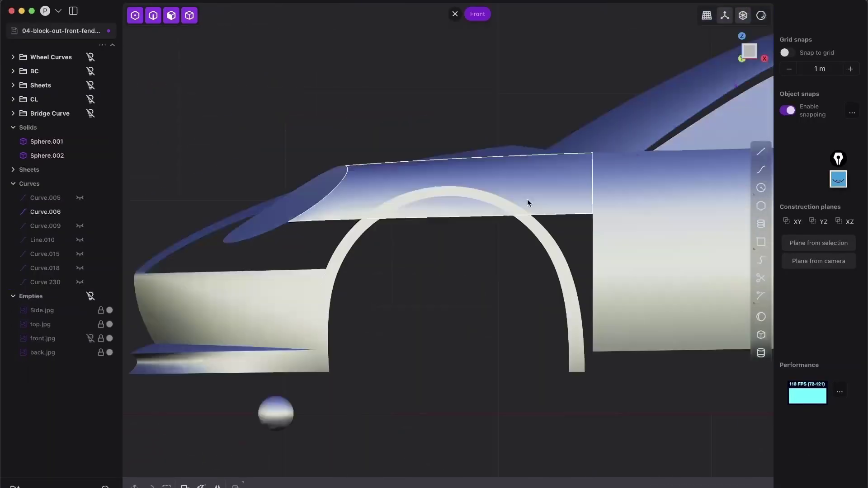
left_click_drag(617, 401, 470, 168)
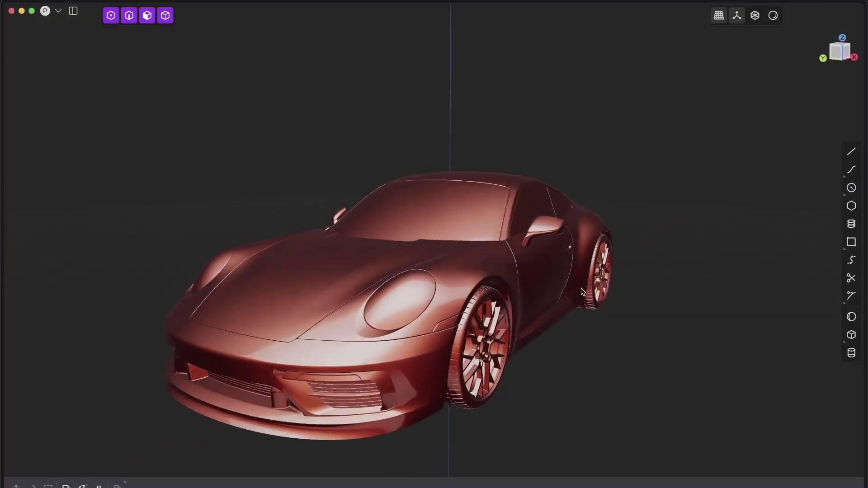
middle_click_drag(583, 291, 490, 316)
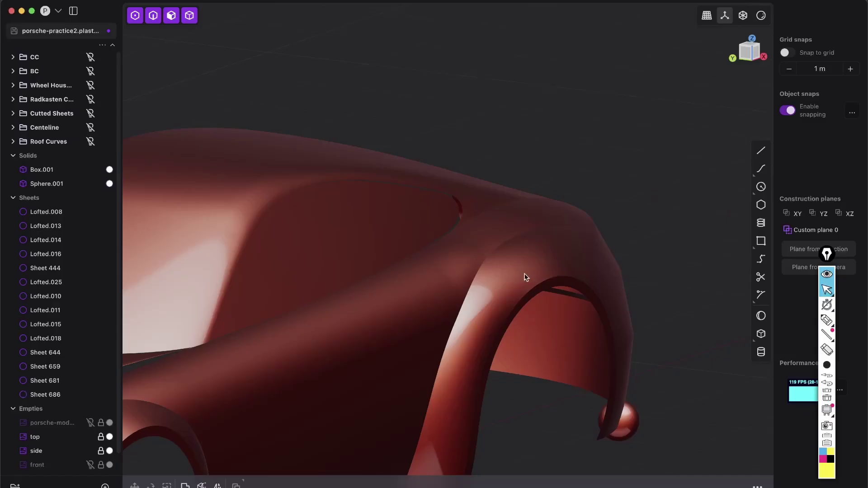
middle_click_drag(524, 277, 553, 219)
middle_click_drag(496, 248, 406, 345)
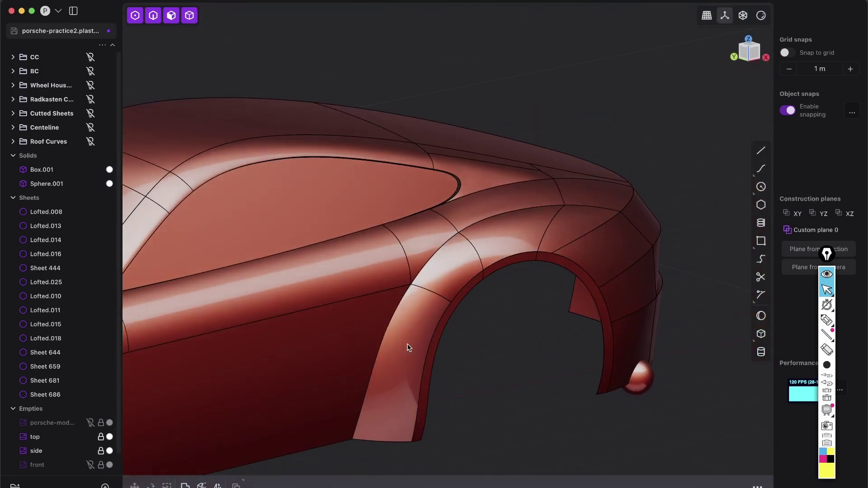
middle_click_drag(555, 197, 406, 261)
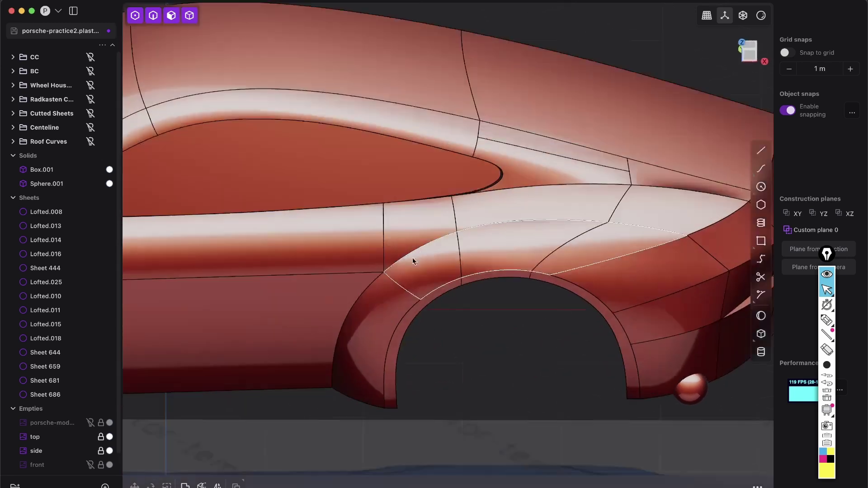
middle_click_drag(510, 245, 439, 283)
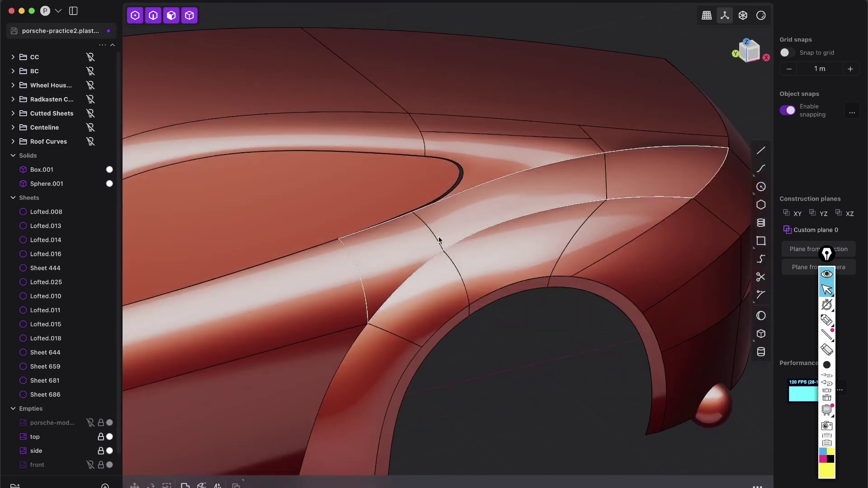
middle_click_drag(522, 224, 509, 248)
middle_click_drag(495, 283, 433, 346)
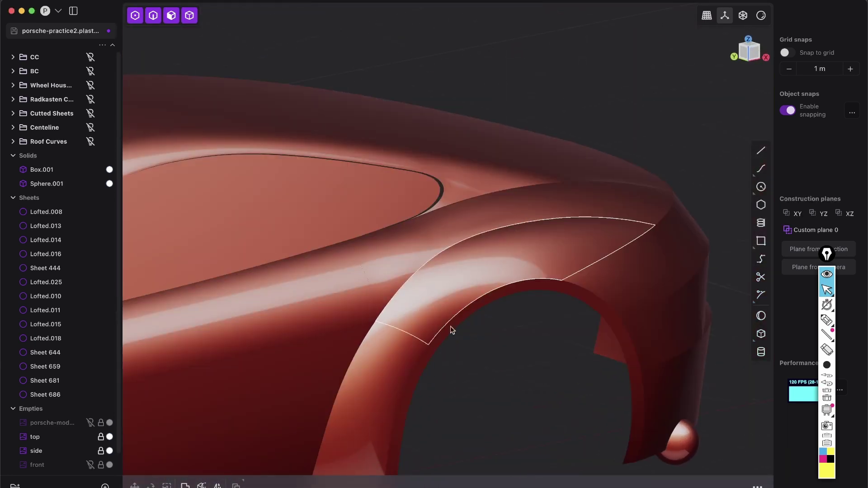
Switch to the reference images in Photoshop and examine the rear fender reflections in the rear three-quarter photo
left_click(324, 486)
left_click_drag(392, 281, 376, 279)
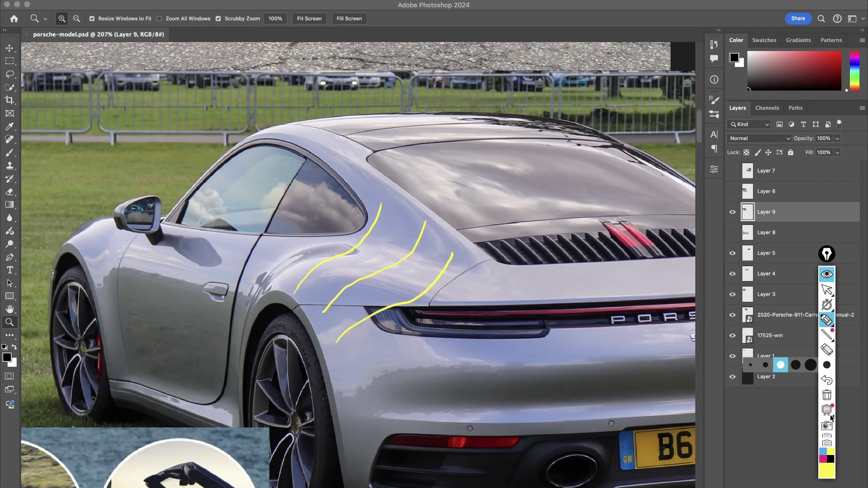
left_click(827, 395)
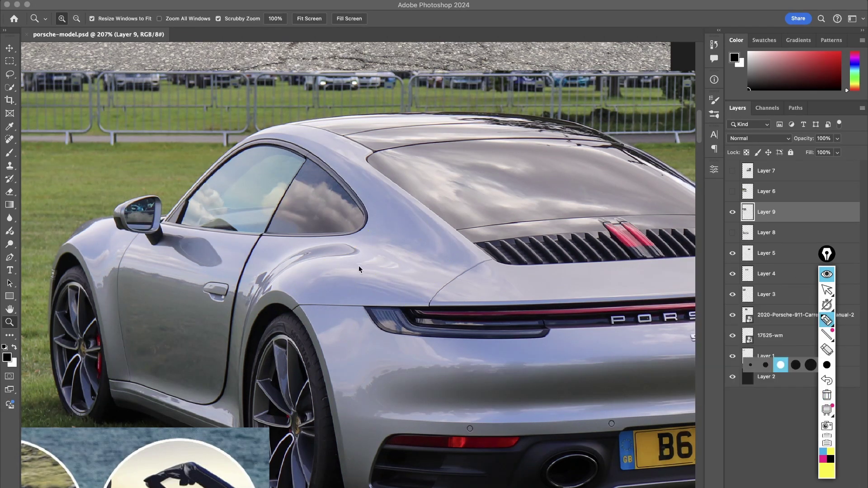
key("ctrl+shift+2")
left_click_drag(498, 249, 473, 252)
mouse_move(526, 234)
left_mouse_down()
mouse_move(556, 234)
mouse_move(317, 202)
left_mouse_up()
left_click_drag(557, 265, 586, 397)
left_click_drag(369, 245, 525, 288)
left_click_drag(425, 340, 440, 340)
left_click_drag(441, 340, 488, 336)
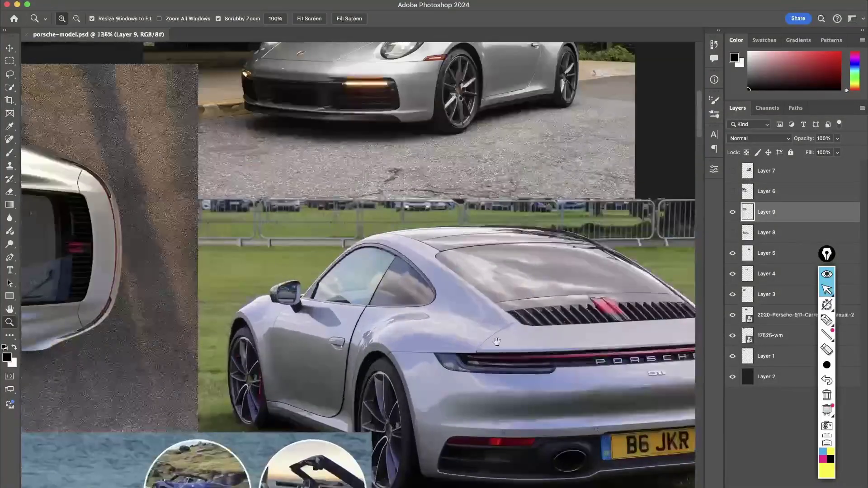
scroll(488, 336, "up", 4, "alt")
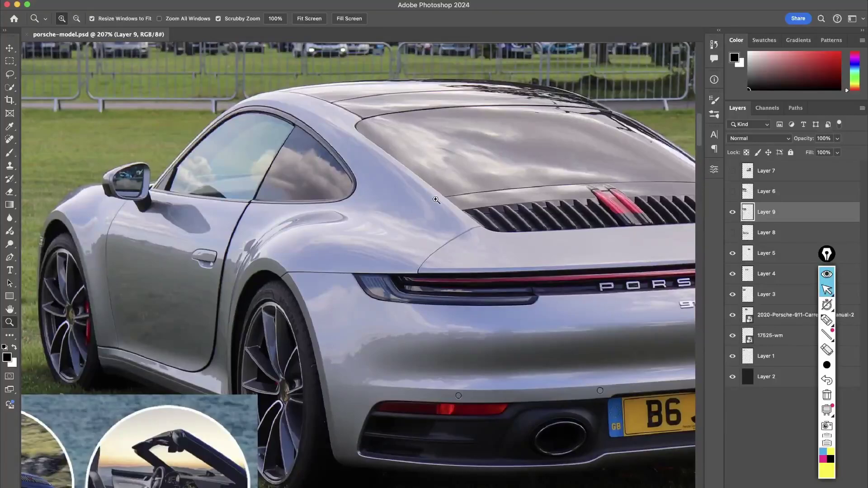
scroll(418, 290, "down", 3, "alt")
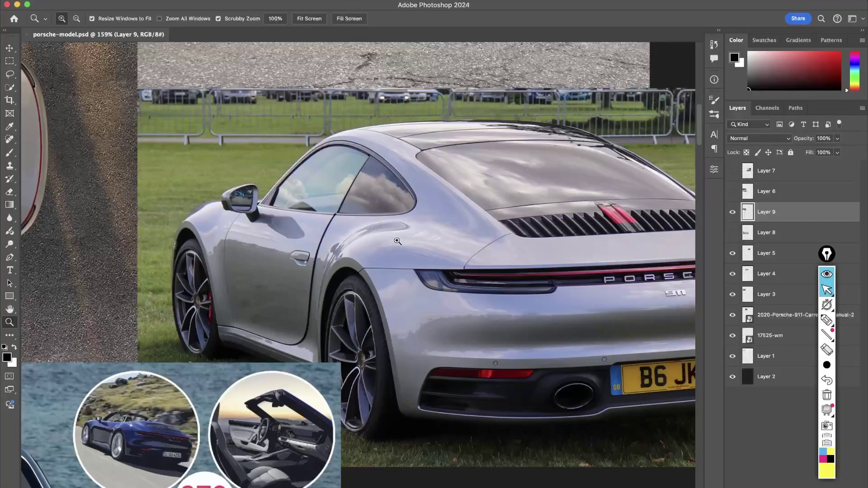
Find the silver car's side-view photo and examine the reflections above its rear wheel
left_click_drag(380, 292, 401, 318)
scroll(402, 318, "down", 5, "alt")
left_click_drag(305, 90, 406, 226)
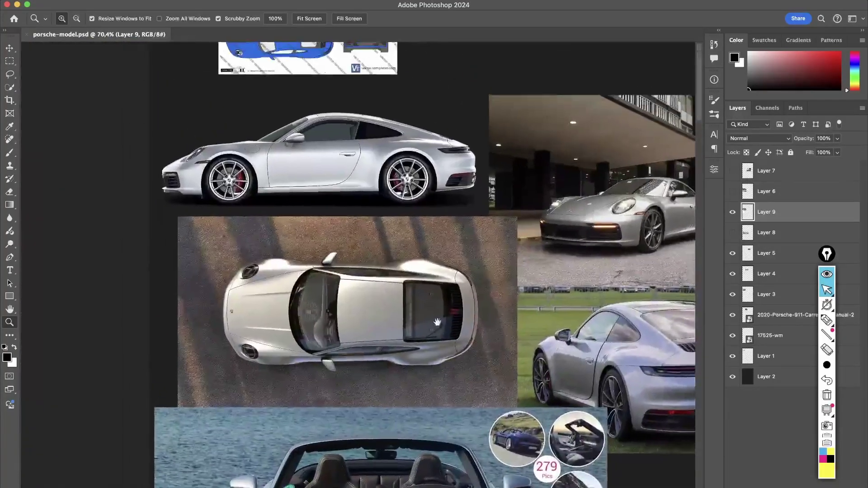
scroll(406, 142, "up", 2, "alt")
scroll(405, 142, "up", 5, "alt")
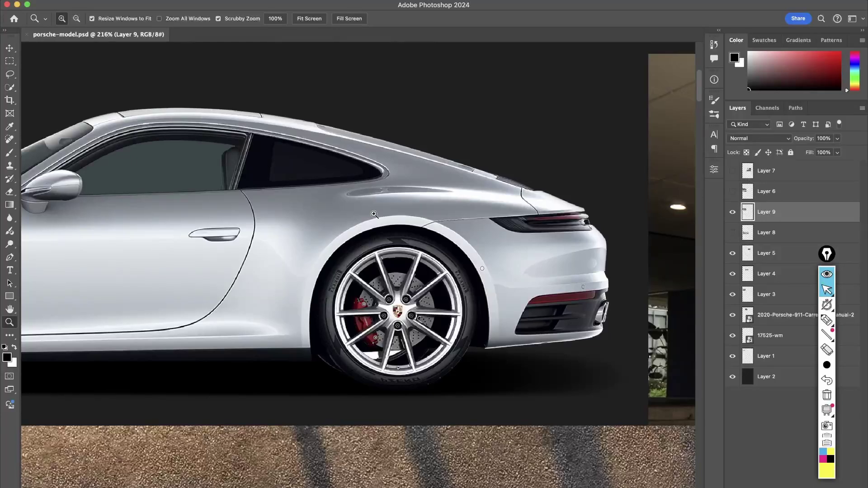
scroll(350, 224, "up", 1, "alt")
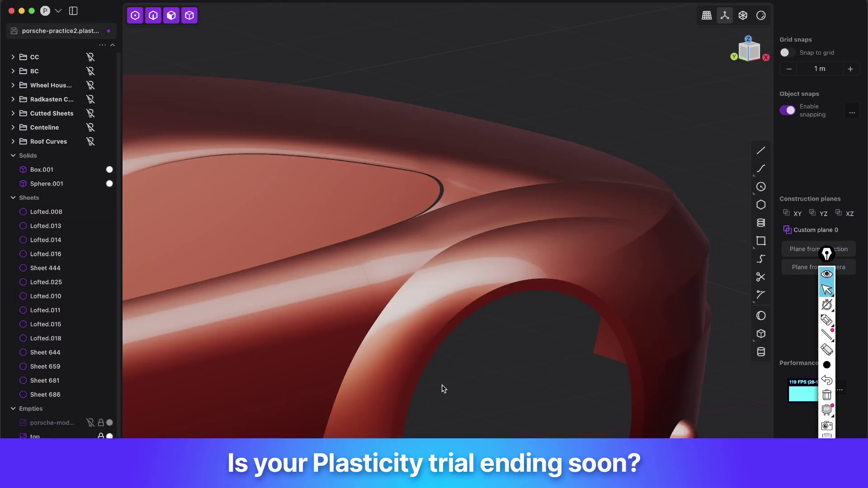
Return to Plasticity and examine the highlights and zebra stripes across the rear fender surfaces
middle_click_drag(442, 388, 463, 275)
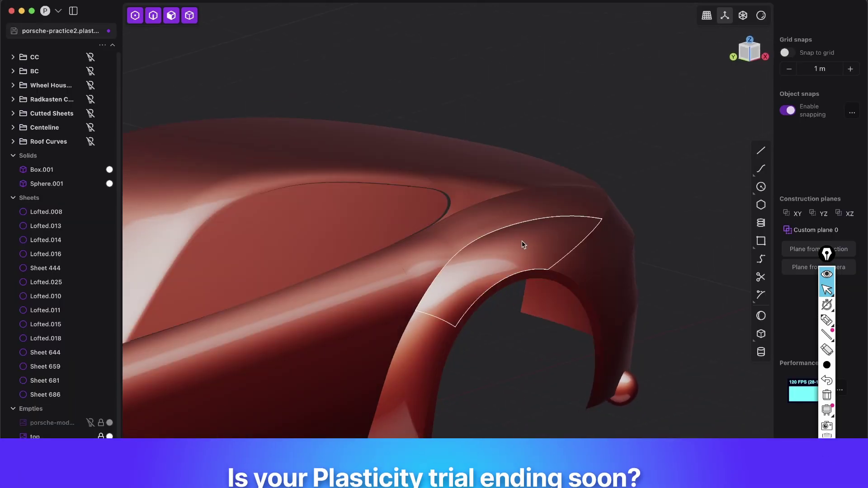
middle_click_drag(488, 331, 413, 336)
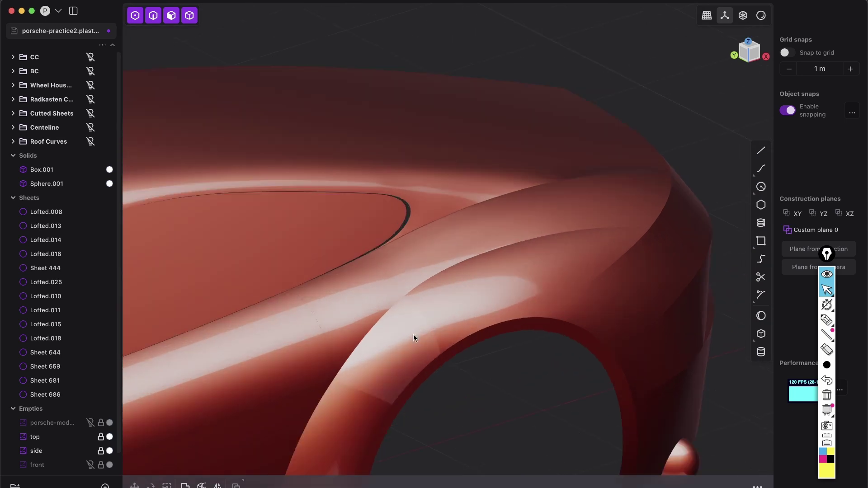
middle_click_drag(374, 366, 469, 284)
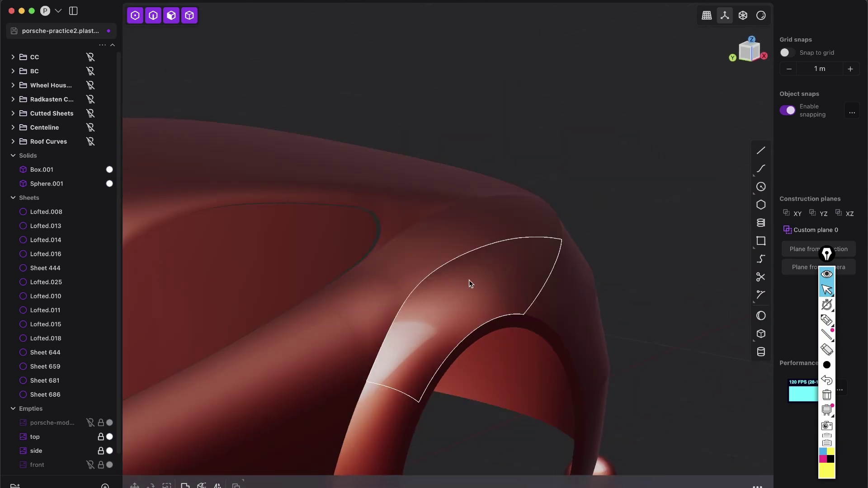
middle_click_drag(450, 245, 397, 330)
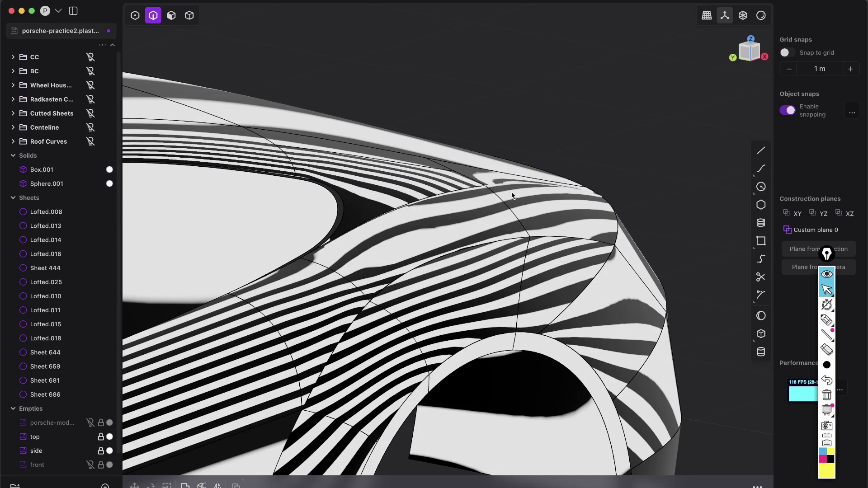
middle_click_drag(512, 196, 395, 248)
key("3")
left_click(395, 254)
key("o")
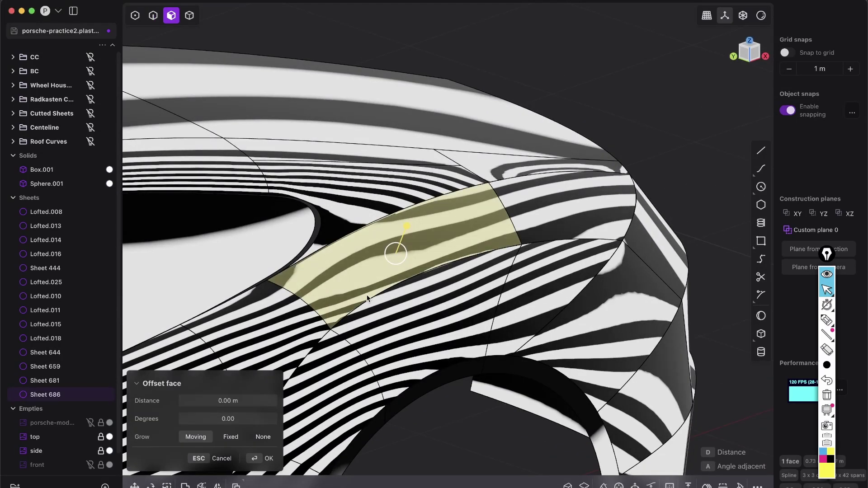
scroll(368, 298, "down", 3)
scroll(384, 271, "up", 4)
Replace the zebra stripe shading with the red metallic material and leave the Offset face command
left_click(761, 15)
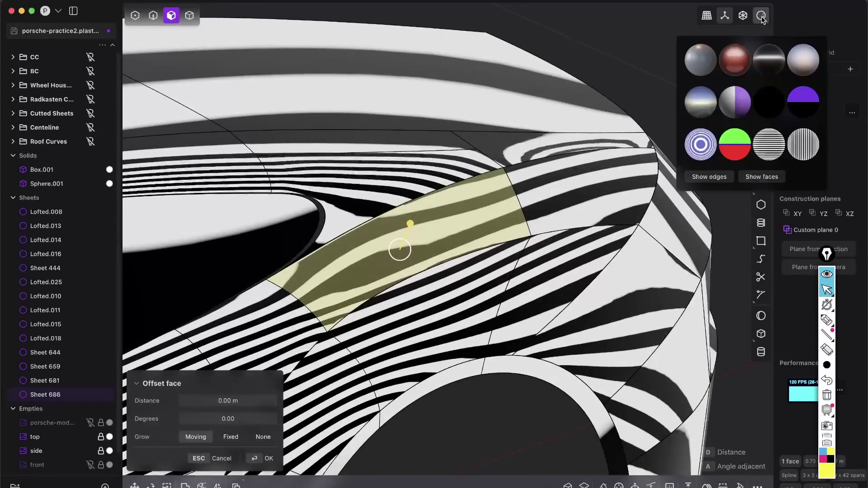
left_click(733, 62)
key("Escape")
key("2")
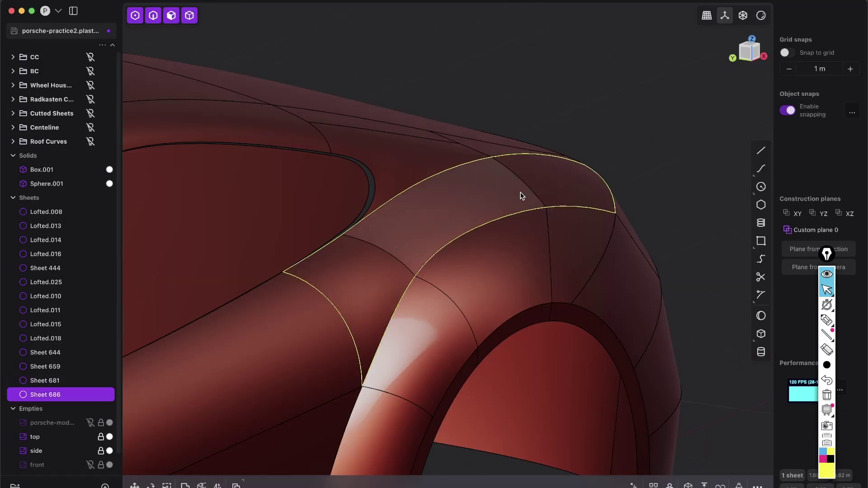
Create a separate curve from the upper edge of the fender surface over the rear wheel arch and rebuild it with 10 points
left_click(497, 282)
middle_click_drag(477, 419, 498, 295)
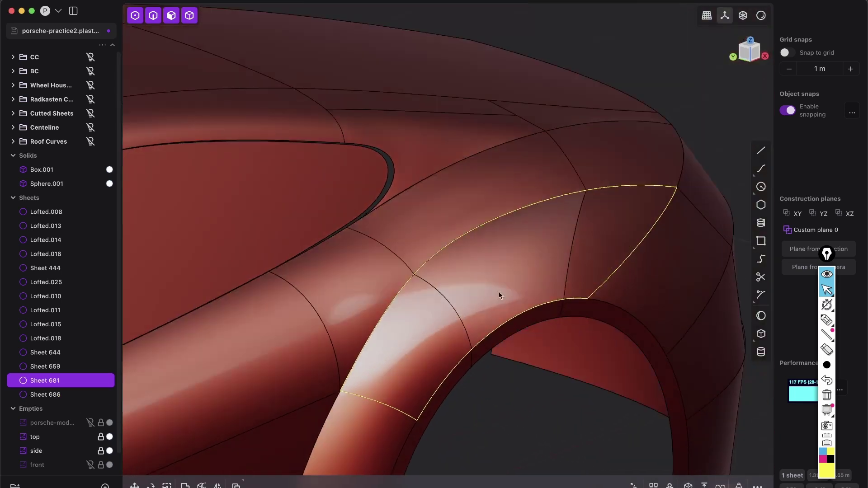
left_click(611, 189)
key("e")
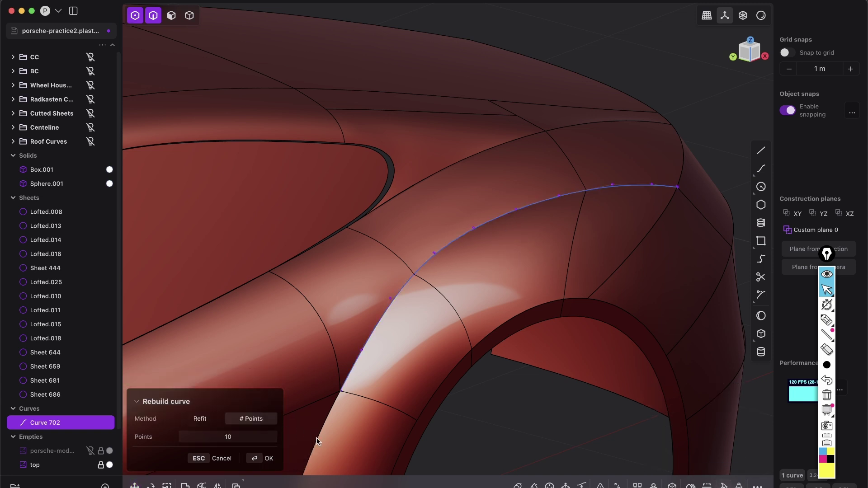
scroll(673, 237, "down", 3)
middle_click_drag(673, 204, 553, 258)
middle_click_drag(550, 162, 476, 277)
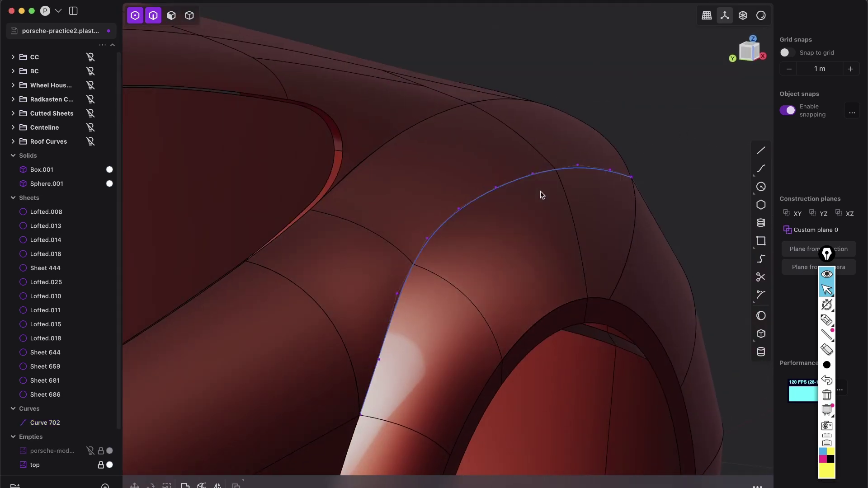
middle_click_drag(555, 192, 421, 251)
middle_click_drag(417, 194, 415, 273)
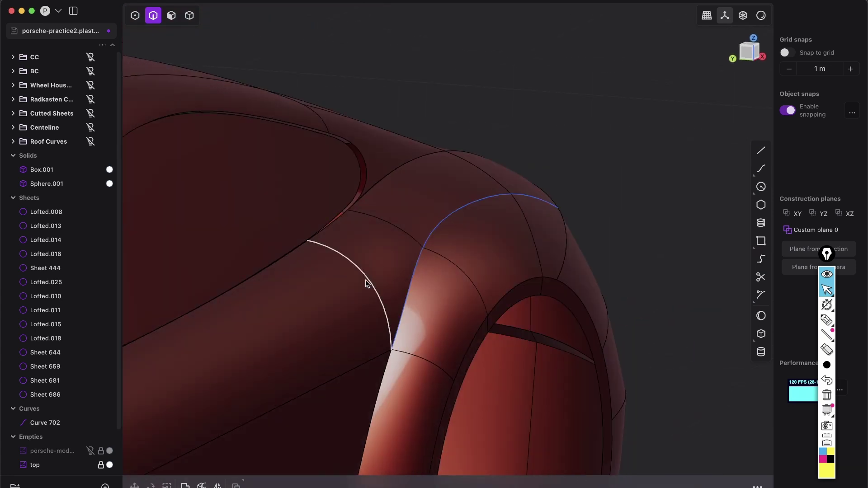
Create a pipe along the rebuilt fender curve with a section size of 0.23494 m
left_click(409, 282)
scroll(404, 274, "down", 1)
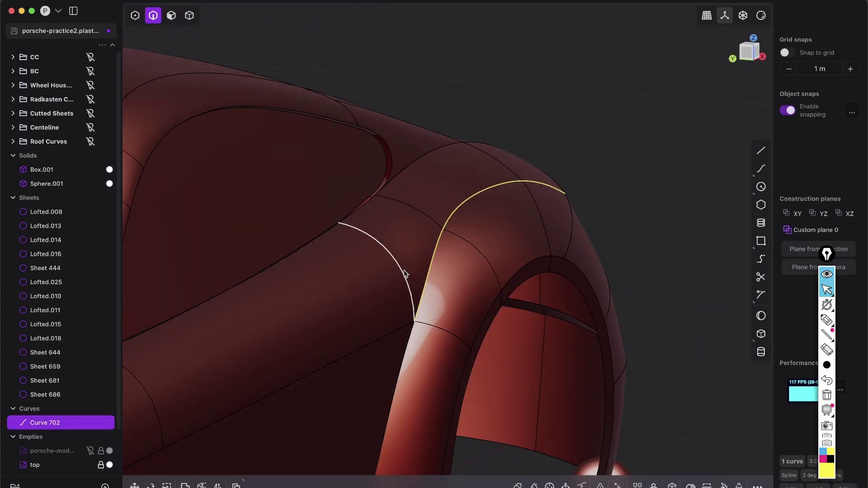
middle_click_drag(389, 246, 346, 312)
scroll(346, 312, "down", 6)
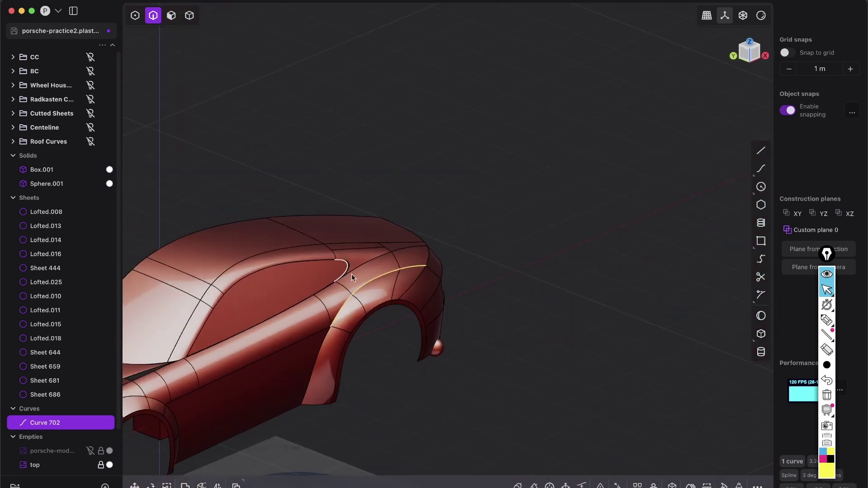
middle_click_drag(351, 274, 526, 189, "shift")
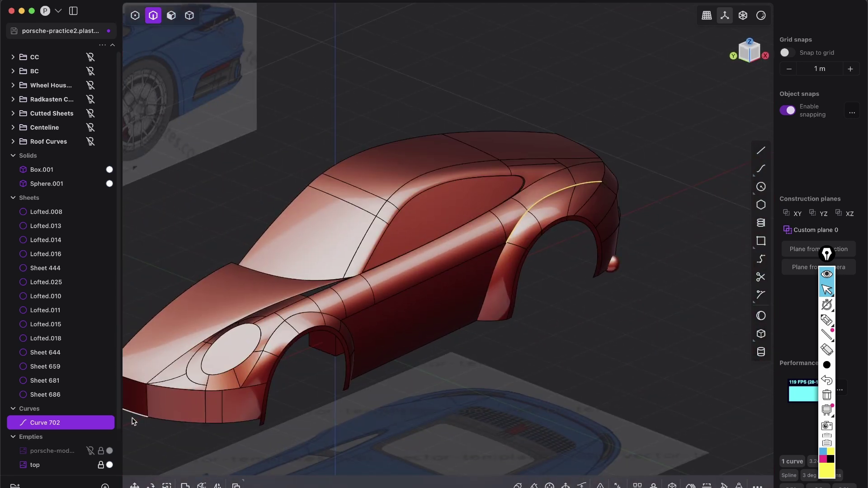
scroll(462, 277, "up", 12)
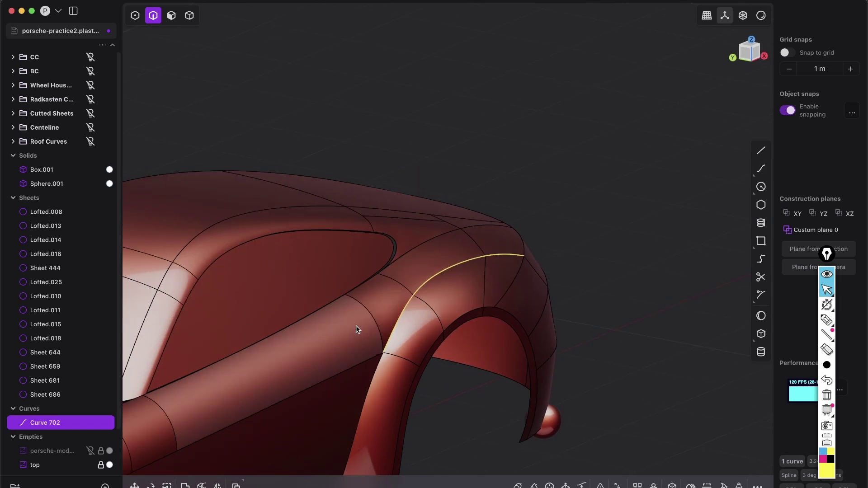
scroll(356, 329, "up", 4)
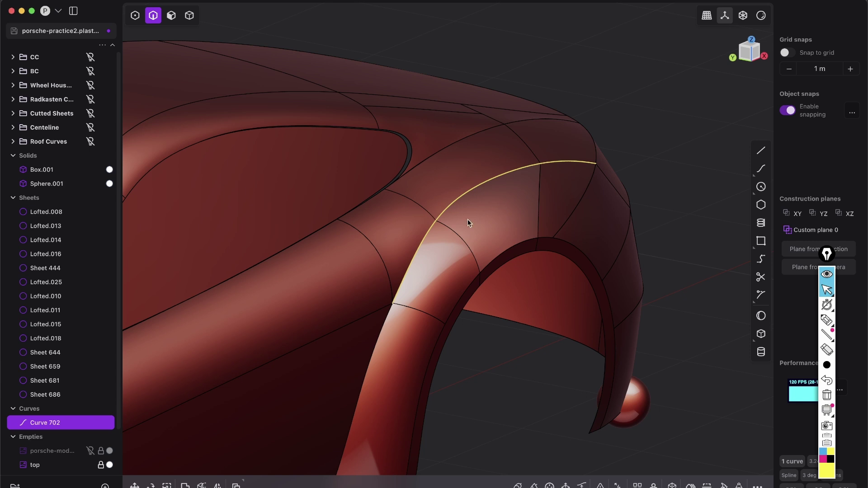
middle_click_drag(473, 203, 436, 235, "shift")
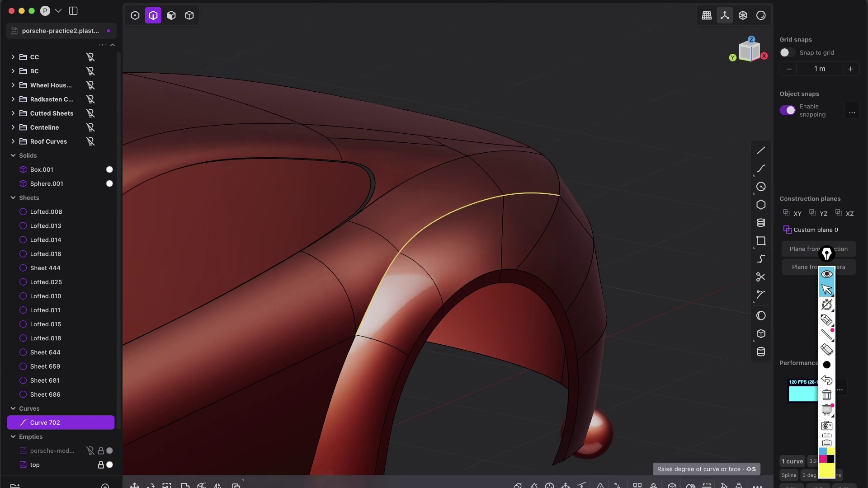
key("p")
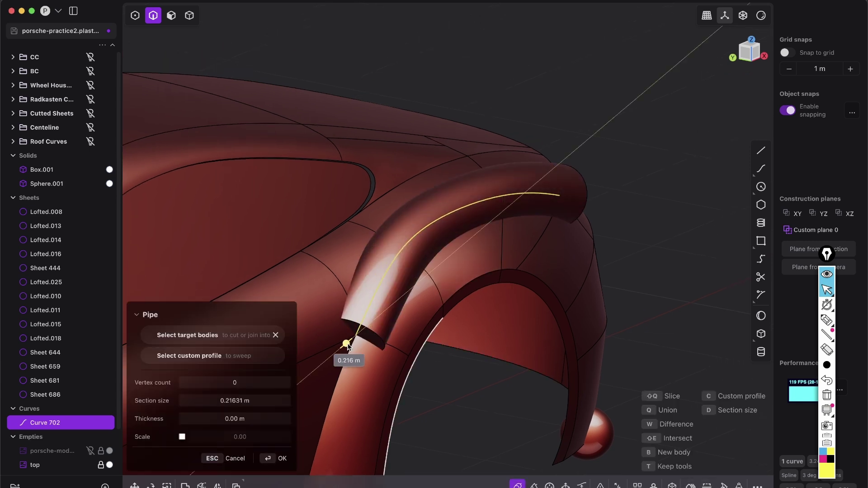
left_click_drag(344, 347, 348, 345)
middle_click_drag(418, 293, 384, 338)
left_click_drag(356, 345, 362, 337)
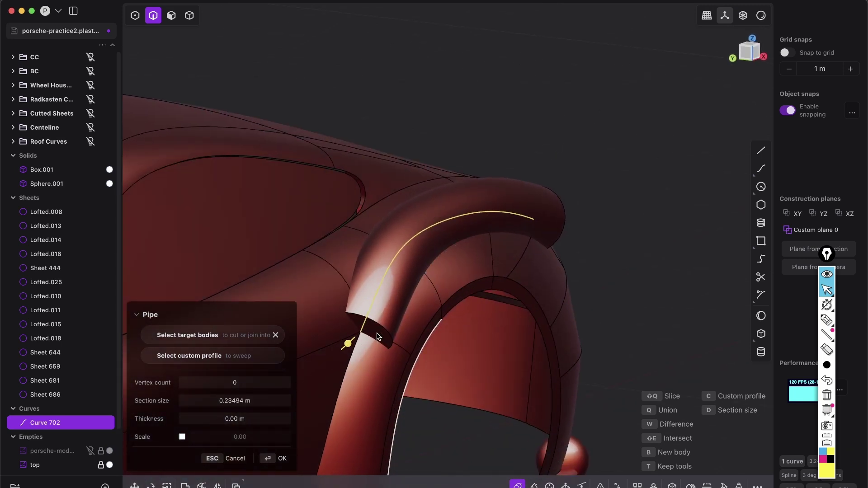
key("Return")
Offset both end faces of the pipe outward so it extends past both ends of the rear fender curve
key("3")
left_click(377, 333)
middle_click_drag(543, 245, 421, 267)
left_click(699, 254, "shift")
middle_click_drag(349, 219, 400, 201)
middle_click_drag(190, 235, 393, 169)
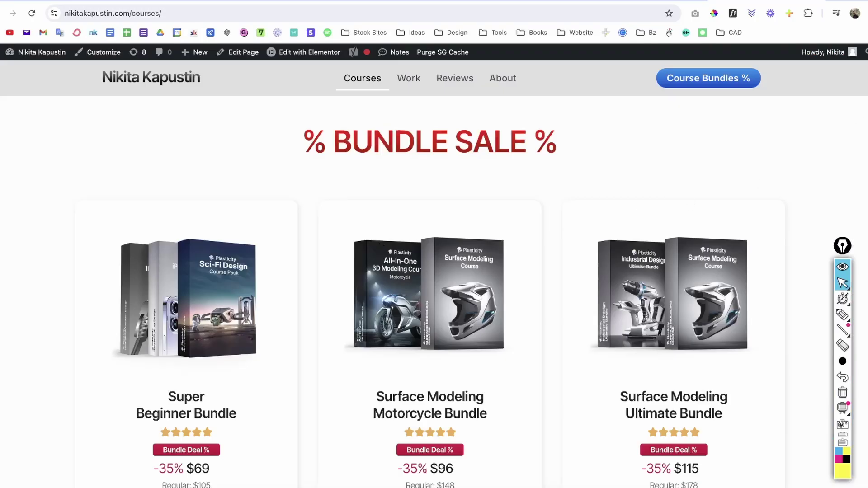
Look through the course bundle offers in Google Chrome and view the fender pipe in Plasticity from several angles
scroll(647, 105, "down", 4)
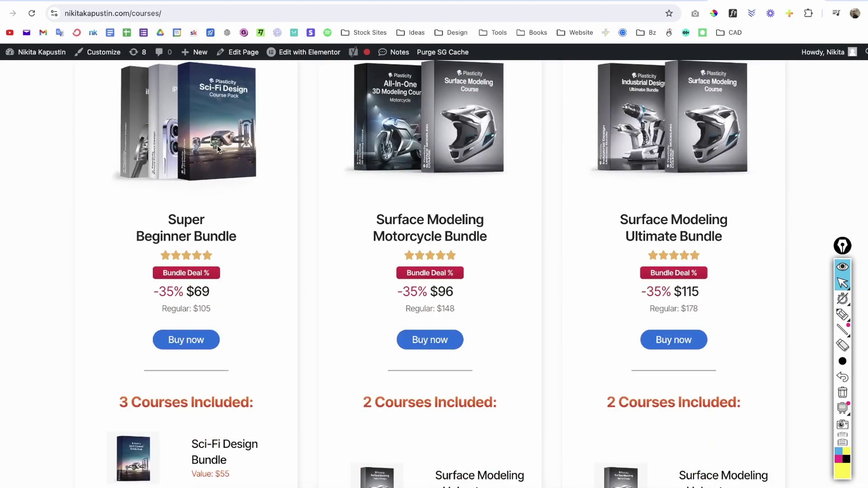
scroll(434, 272, "down", 2)
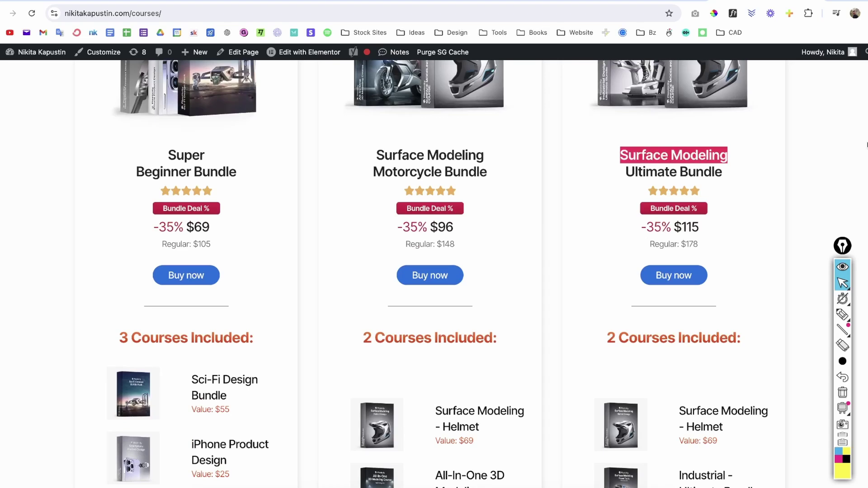
scroll(564, 133, "up", 3)
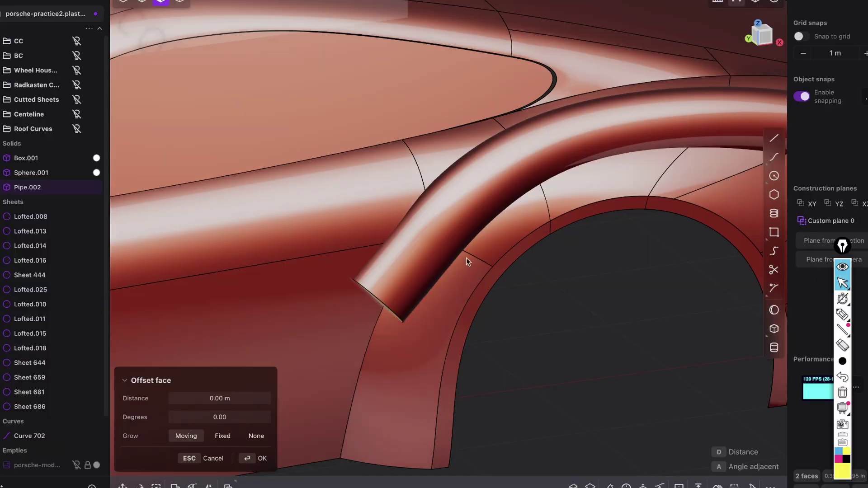
middle_click_drag(466, 258, 215, 333)
middle_click_drag(359, 289, 64, 307)
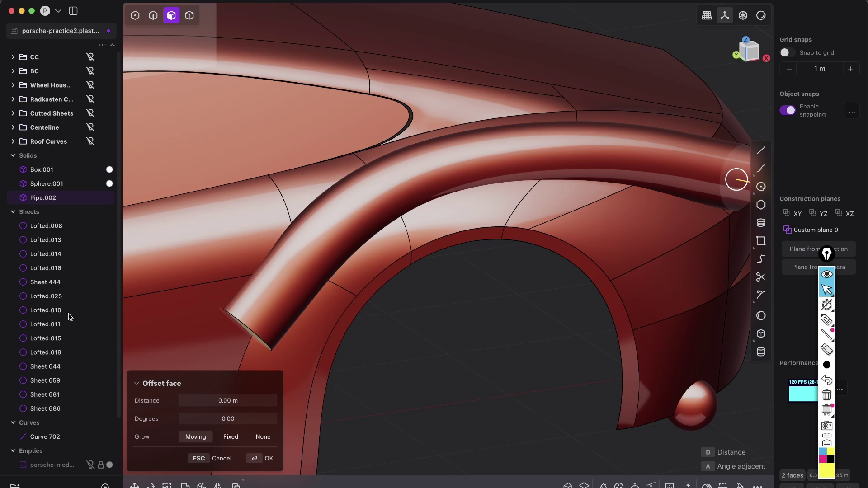
middle_click_drag(232, 298, 338, 267)
middle_click_drag(368, 294, 665, 202)
middle_click_drag(398, 219, 460, 208)
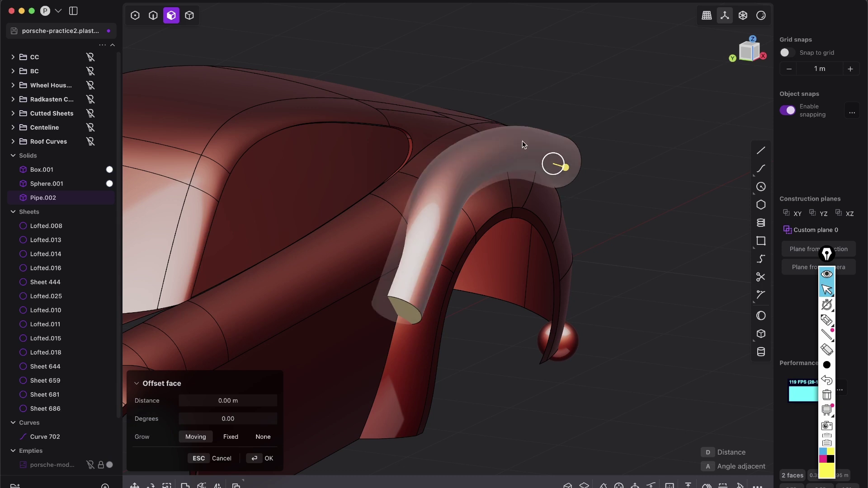
left_click(466, 156)
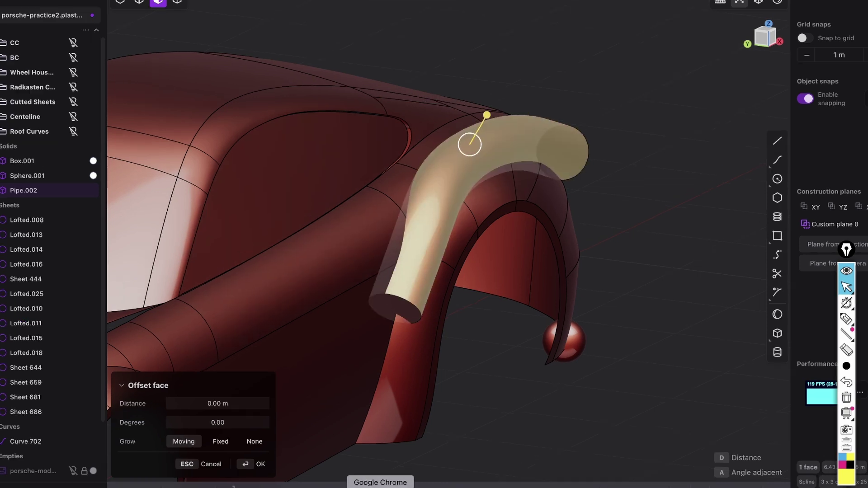
left_click(381, 487)
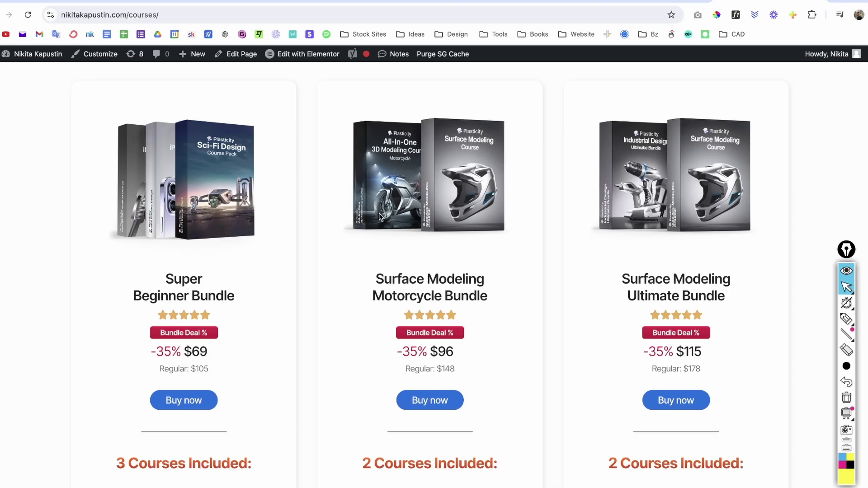
scroll(687, 197, "up", 3)
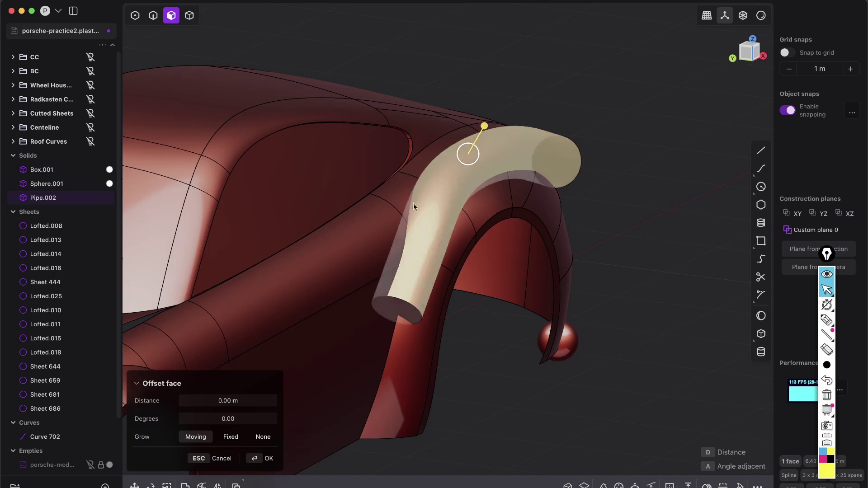
Leave Offset face and cut the fender surface above the rear wheel arch with the pipe using a Boolean difference that keeps the pipe
middle_click_drag(413, 202, 413, 299)
middle_click_drag(357, 242, 482, 223)
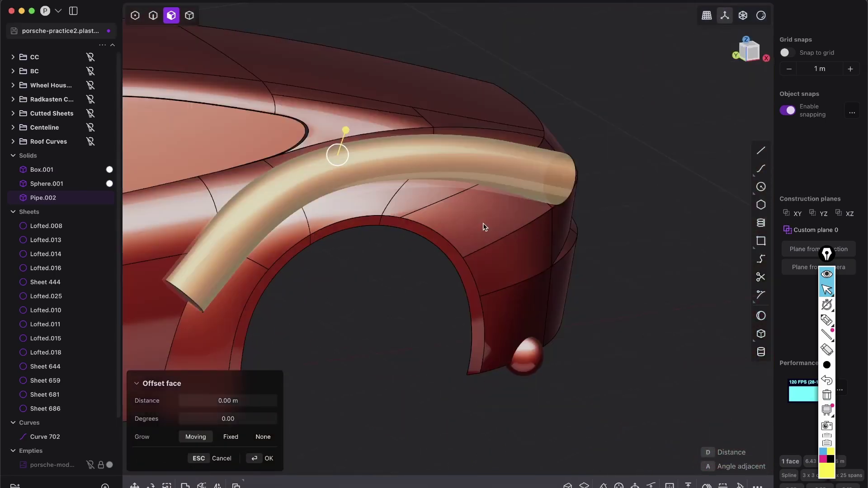
key("Escape")
middle_click_drag(285, 407, 416, 425, "shift")
key("Escape")
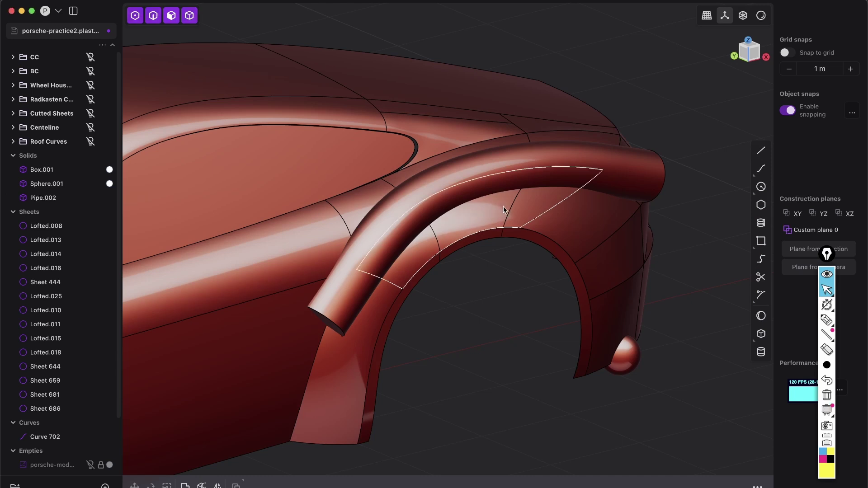
left_click(542, 221)
middle_click_drag(542, 221, 616, 218)
left_click(620, 224)
key("q")
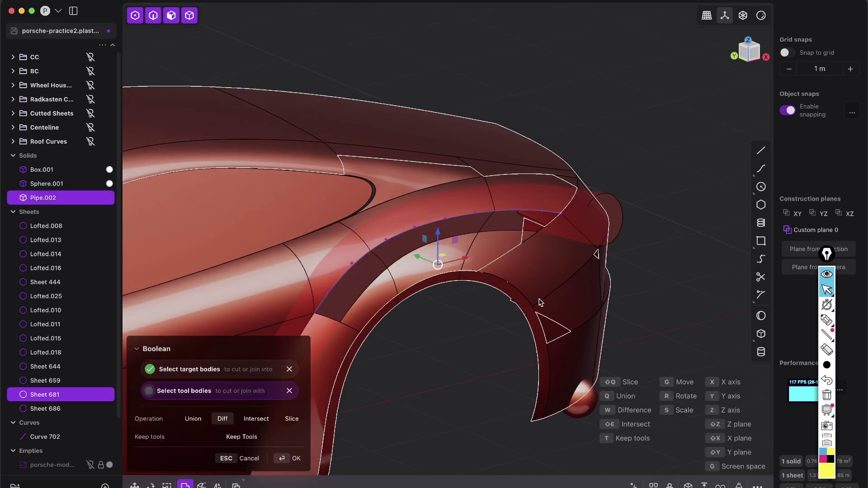
key("Escape")
Replace the red metallic material with the blue and silver sky-reflection material
left_click(761, 16)
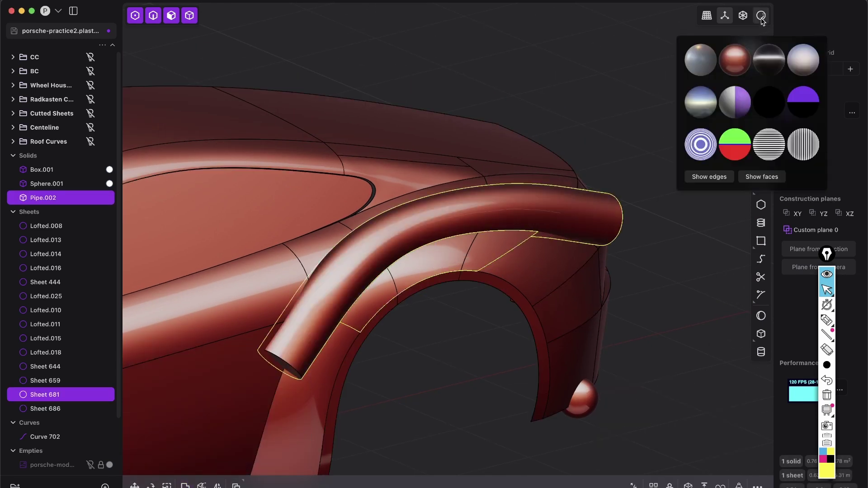
left_click(707, 104)
middle_click_drag(448, 247, 489, 222)
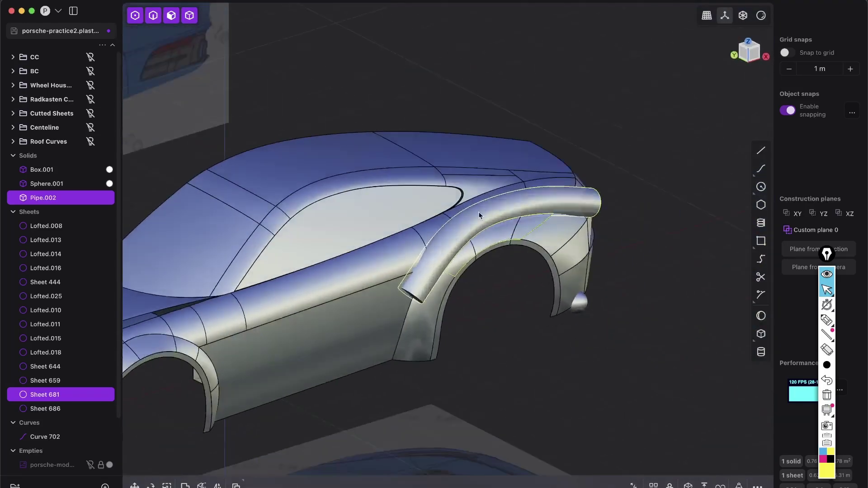
Cut the upper rear fender surface with the pipe using a Boolean difference, without keeping the pipe
scroll(488, 222, "up", 5)
left_click(500, 398)
middle_click_drag(376, 243, 500, 141)
left_click(500, 136)
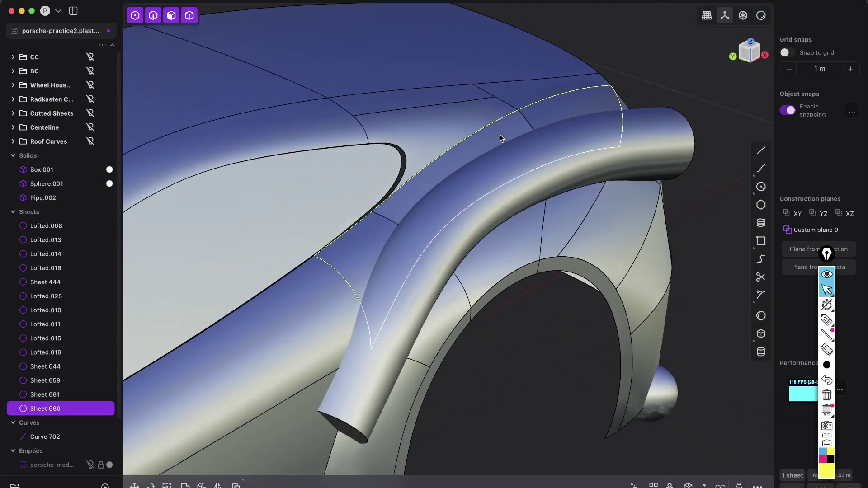
left_click(663, 151)
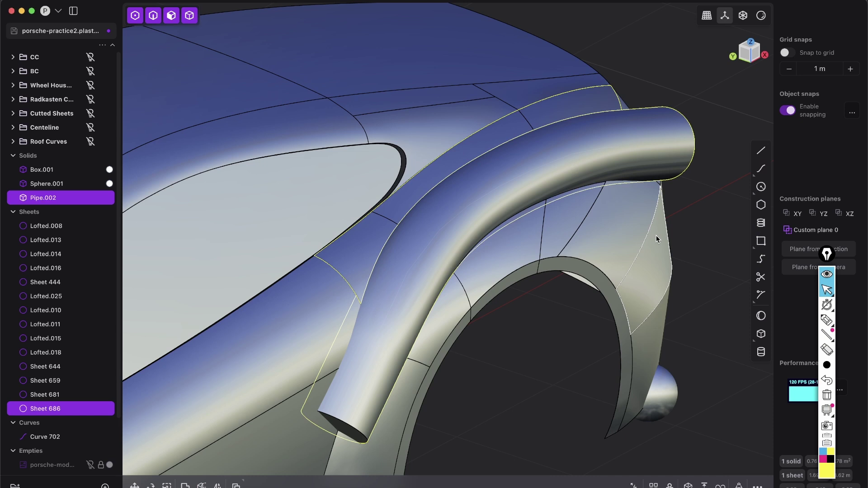
key("q")
key("Return")
Delete the rebuilt curve running through the open gap in the rear fender
key("2")
left_click(558, 168)
key("x")
middle_click_drag(577, 232, 362, 326)
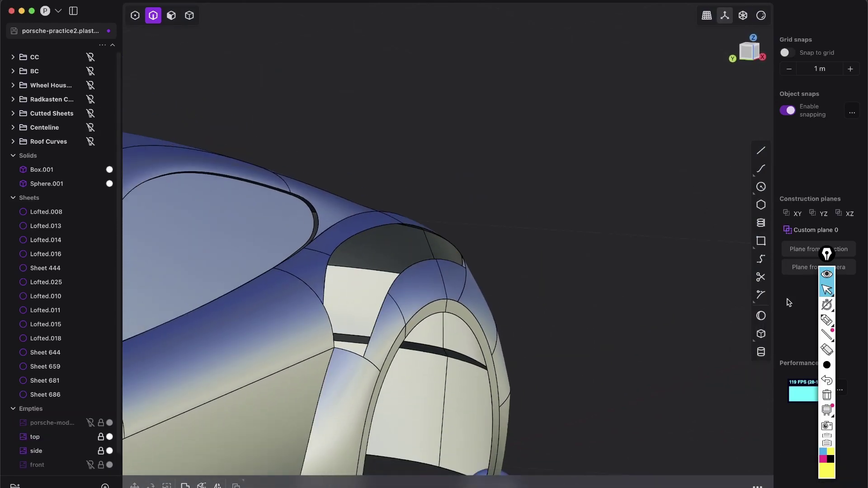
Annotate the planned cross-section and flow lines over the fender gap with yellow, pink and blue strokes and clear the drawing
left_click(827, 321)
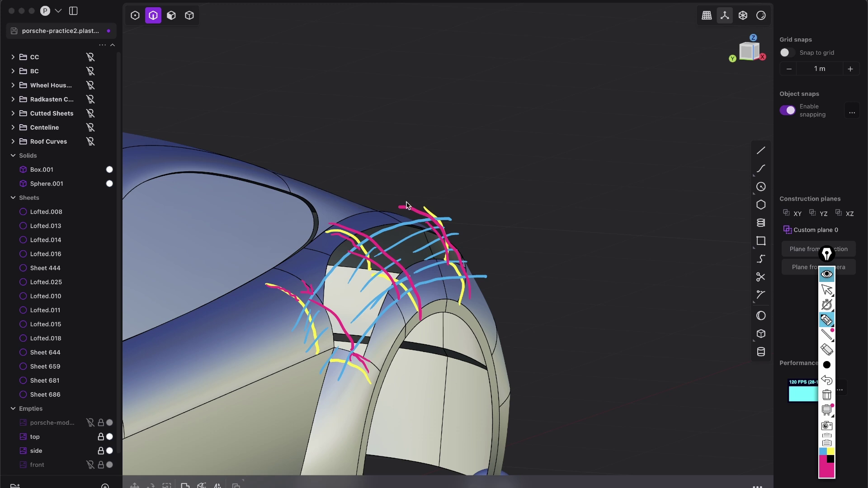
left_click(828, 396)
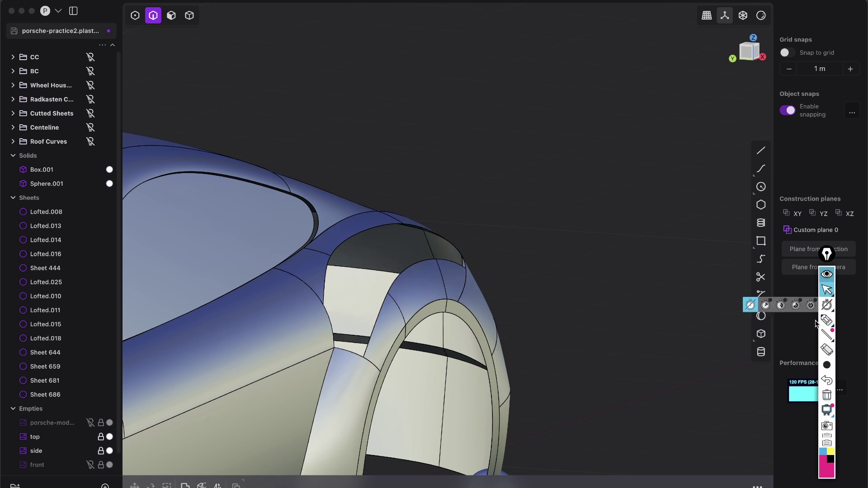
middle_click_drag(440, 279, 410, 270)
scroll(410, 270, "down", 2)
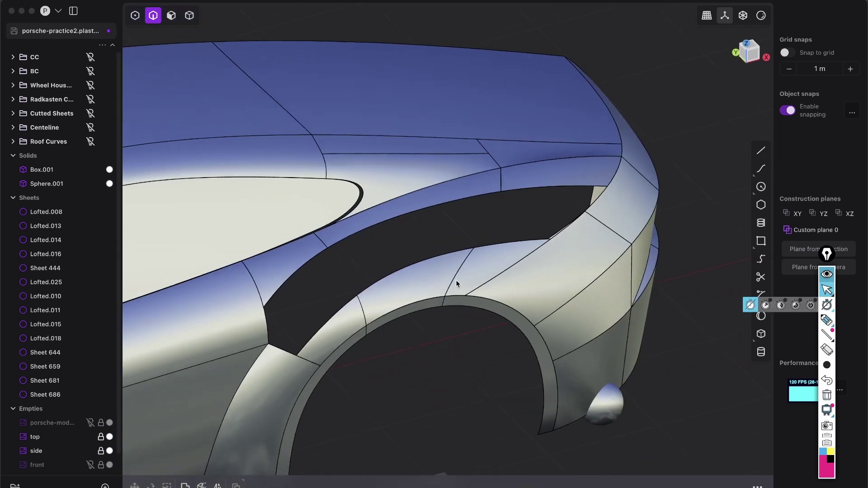
middle_click_drag(473, 287, 411, 265)
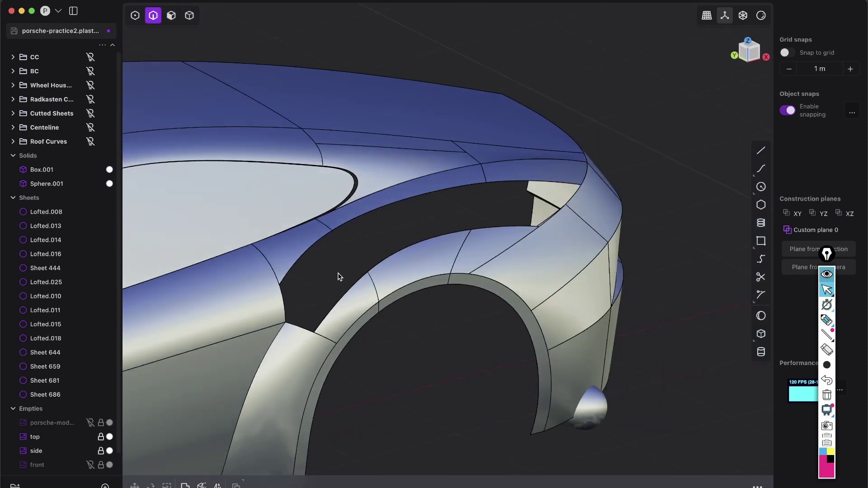
Bridge the front pair of cross edges of the upper and lower fender surfaces with a curve across the gap, using G1 start curvature
key("3")
scroll(285, 225, "down", 3)
middle_click_drag(309, 245, 678, 194, "shift")
middle_click_drag(601, 173, 525, 239, "shift")
scroll(423, 356, "up", 4)
middle_click_drag(467, 265, 510, 252)
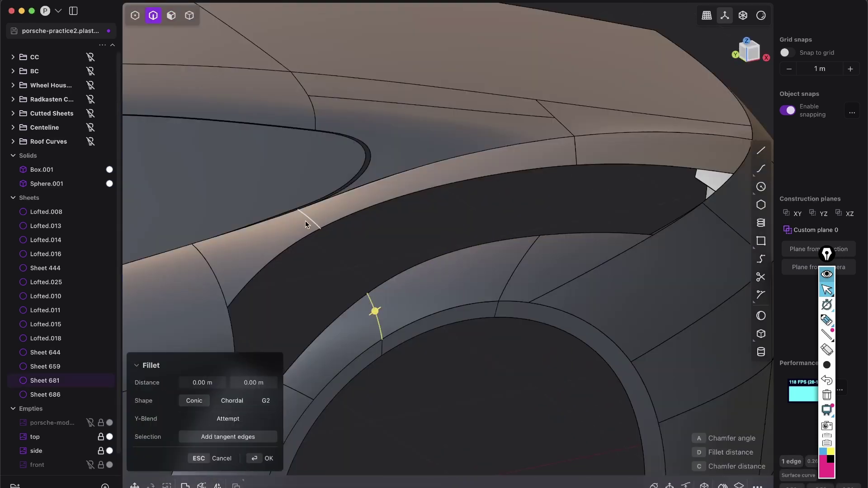
left_click(308, 221)
scroll(383, 267, "up", 2)
key("b")
middle_click_drag(374, 353, 435, 331)
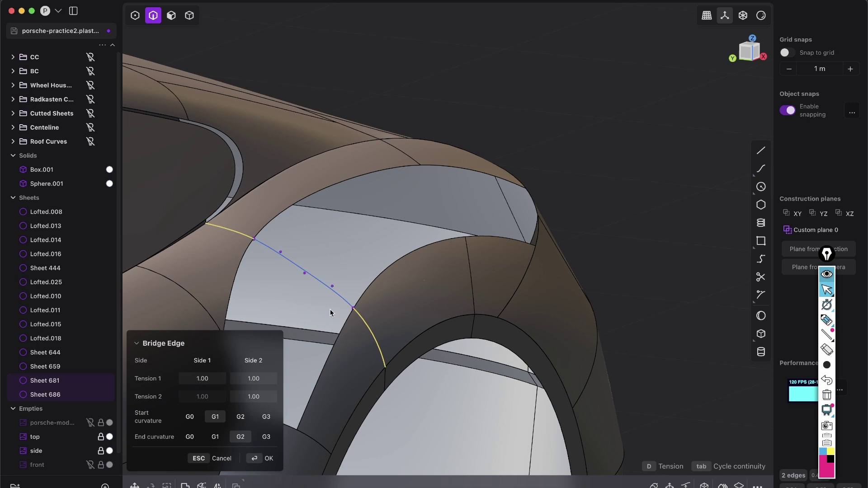
key("1")
Create a second bridge curve across the rear part of the fender gap with G1 start and end curvature
middle_click_drag(330, 309, 377, 314)
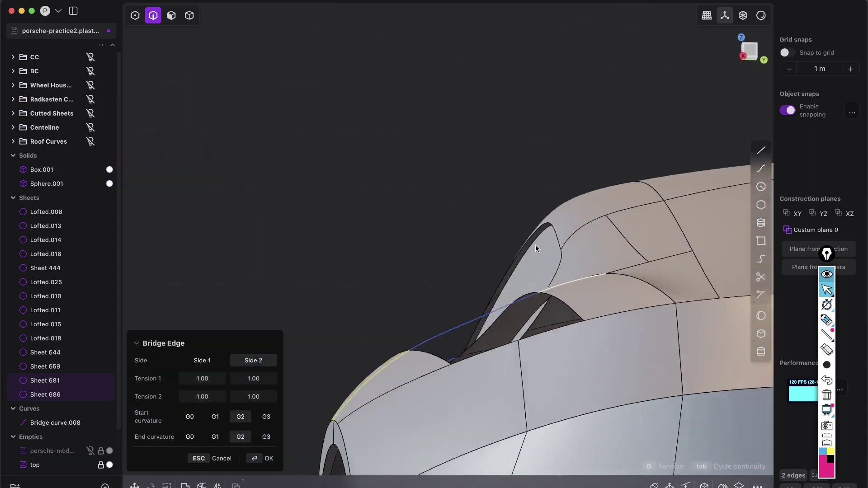
scroll(535, 245, "up", 5)
middle_click_drag(549, 257, 619, 306)
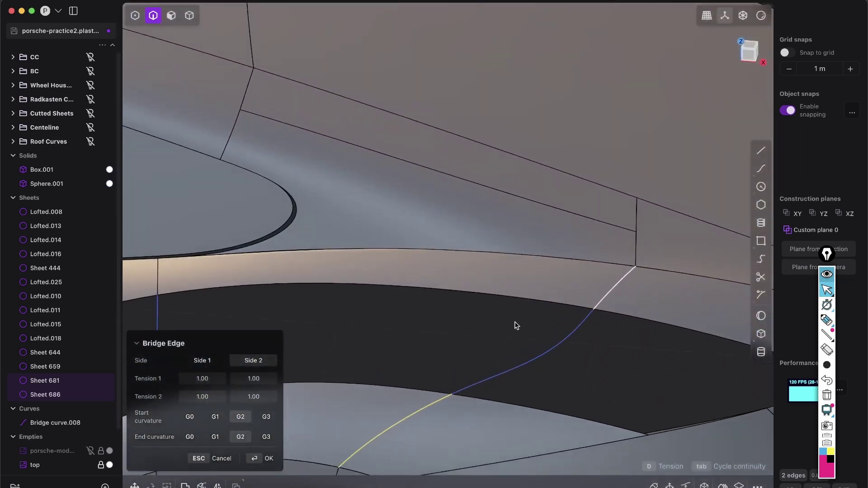
left_click(215, 417)
left_click(215, 437)
middle_click_drag(219, 436, 388, 333)
key("Return")
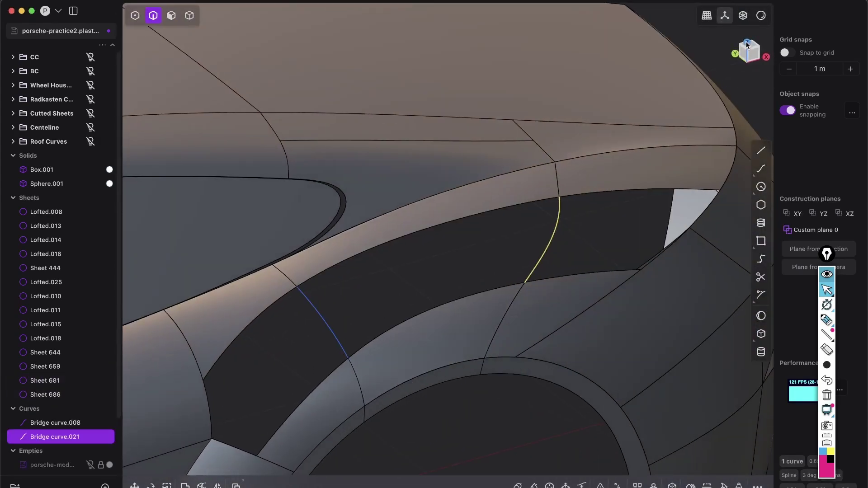
Apply the horizontal zebra stripe shading to the body surfaces around the fender gap
left_click(762, 16)
left_click(768, 154)
middle_click_drag(565, 253, 511, 318)
scroll(510, 318, "up", 2)
middle_click_drag(428, 349, 465, 285, "shift")
Examine the flow of the zebra stripes across the surfaces bordering the fender gap
key("3")
left_click(262, 284)
left_click(361, 195)
left_click(588, 99)
left_click(597, 251)
left_click(475, 289)
middle_click_drag(401, 360, 564, 197)
key("Escape")
scroll(564, 197, "down", 8)
scroll(564, 198, "up", 8)
middle_click_drag(613, 171, 566, 188, "shift")
scroll(416, 145, "up", 5)
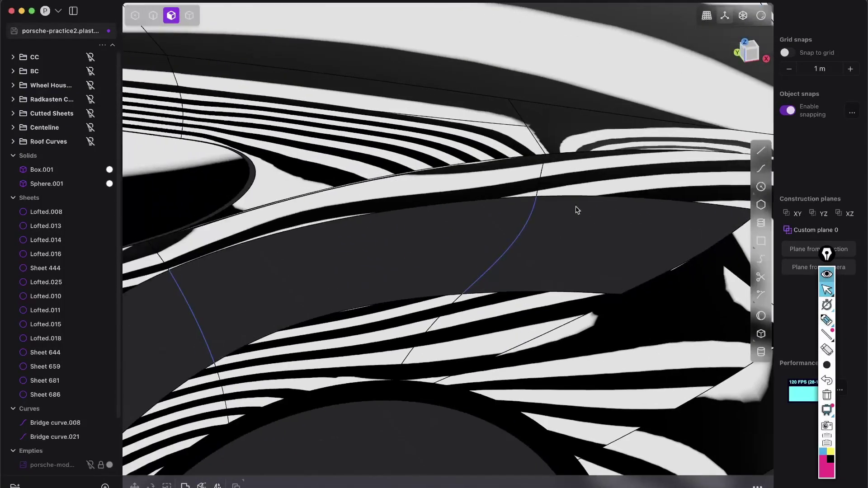
middle_click_drag(623, 170, 447, 204)
key("2")
left_click(413, 238)
key("shift+e")
middle_click_drag(469, 335, 443, 259, "shift")
left_click(465, 252)
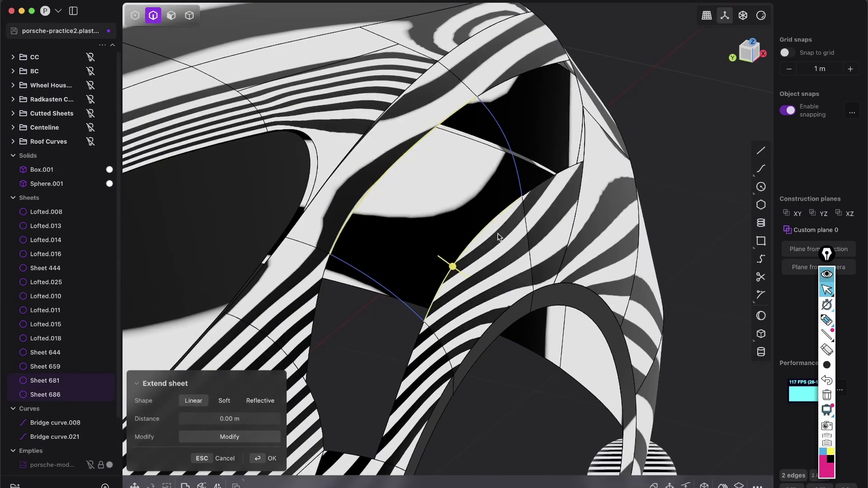
middle_click_drag(498, 238, 327, 277)
key("Escape")
Loft a surface between the two bridge curves, using the upper and lower edges of the fender gap as guides
left_click(326, 277)
left_click(587, 168, "shift")
key("l")
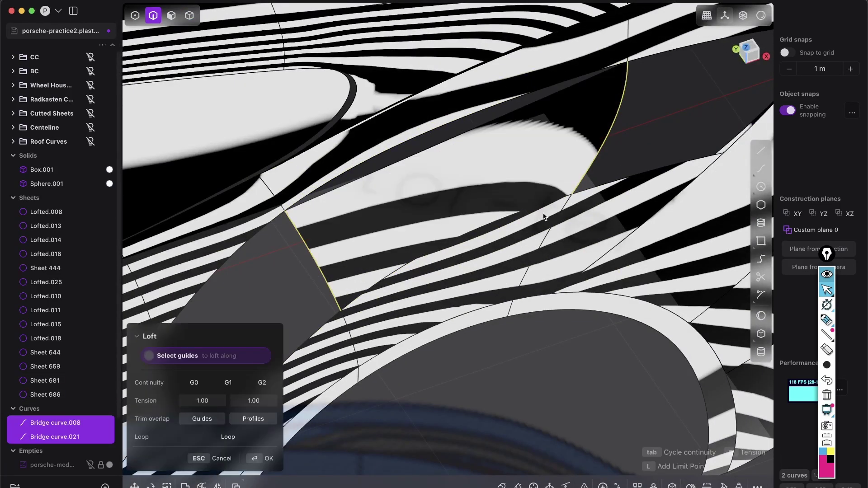
left_click(413, 143)
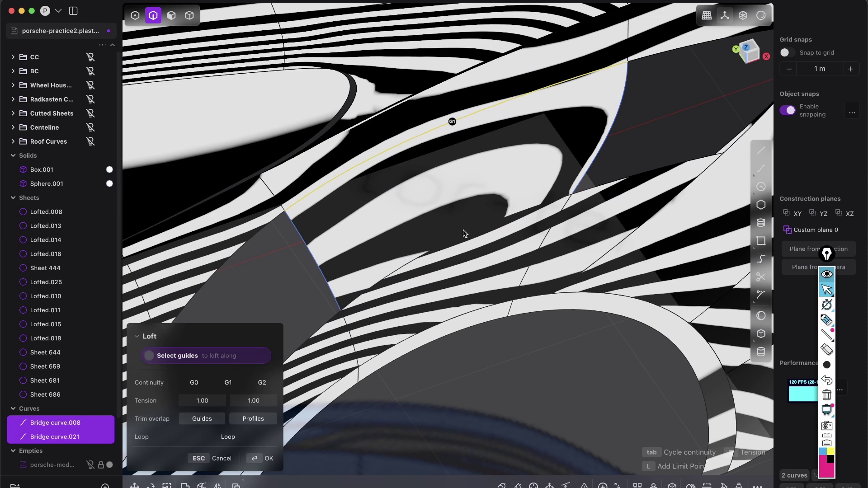
left_click(463, 238)
middle_click_drag(479, 254, 451, 252)
left_click(448, 244)
left_click(447, 245)
left_click(399, 162)
left_click(399, 163)
left_click(400, 163)
mouse_move(401, 186)
middle_mouse_down()
mouse_move(451, 252)
mouse_move(447, 333)
mouse_move(373, 369)
middle_mouse_up()
key("Return")
left_click(660, 143)
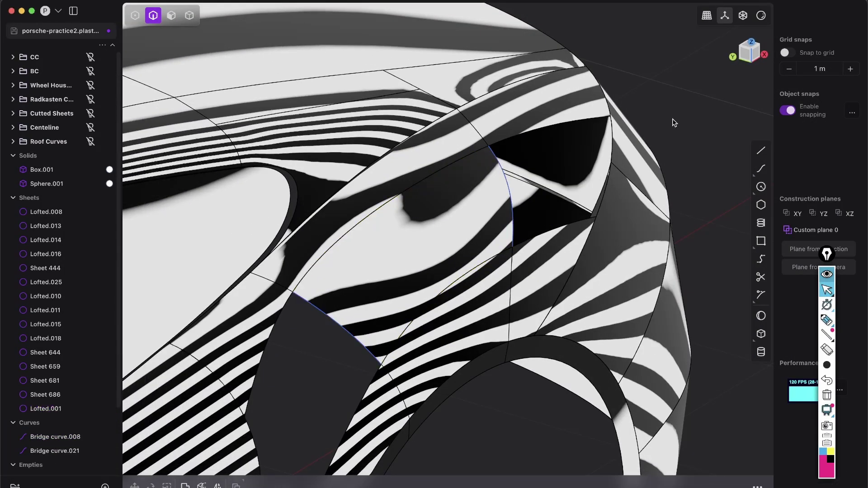
Apply the red metallic material, hide the surface edges and examine the highlights over the lofted fender patch
left_click(762, 15)
left_click(735, 61)
mouse_move(620, 170)
middle_mouse_down()
mouse_move(476, 317)
mouse_move(319, 256)
mouse_move(363, 265)
mouse_move(489, 258)
middle_mouse_up()
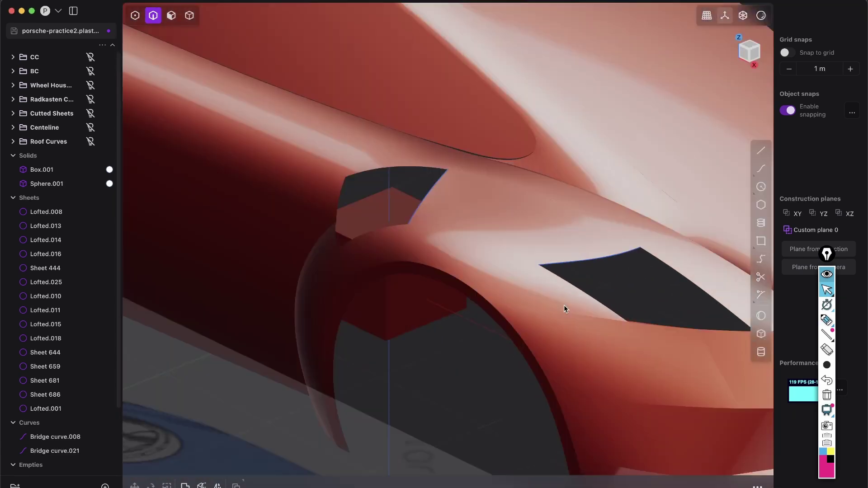
middle_click_drag(565, 309, 612, 256)
middle_click_drag(375, 201, 520, 237, "shift")
scroll(508, 185, "up", 3)
Delete the two bridge curves at the ends of the lofted fender patch
left_click(640, 190)
key("Delete")
middle_click_drag(560, 259, 493, 286)
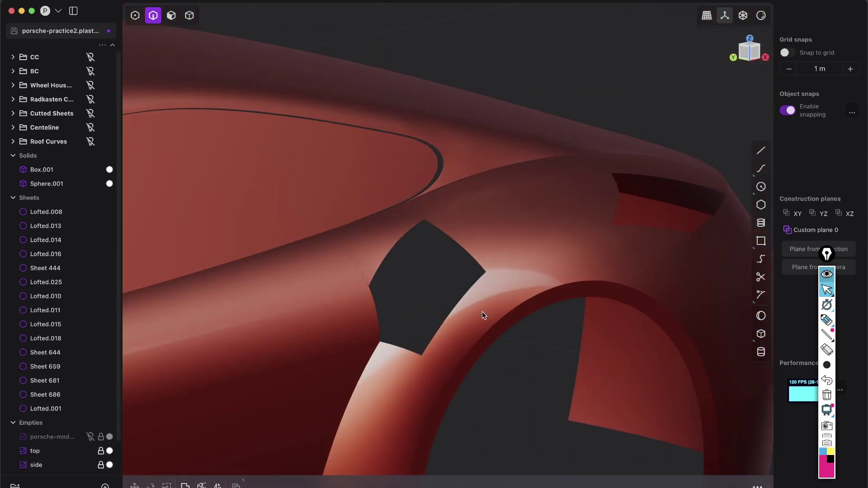
Select all bodies and join the adjoining rear fender surfaces, including the lofted patch, into one sheet
key("4")
key("super+a")
key("j")
key("Escape")
Select the upper and lower edges of the fender gap and display the body with horizontal zebra stripes
key("2")
left_click(453, 308)
left_click(392, 246, "shift")
left_click(761, 16)
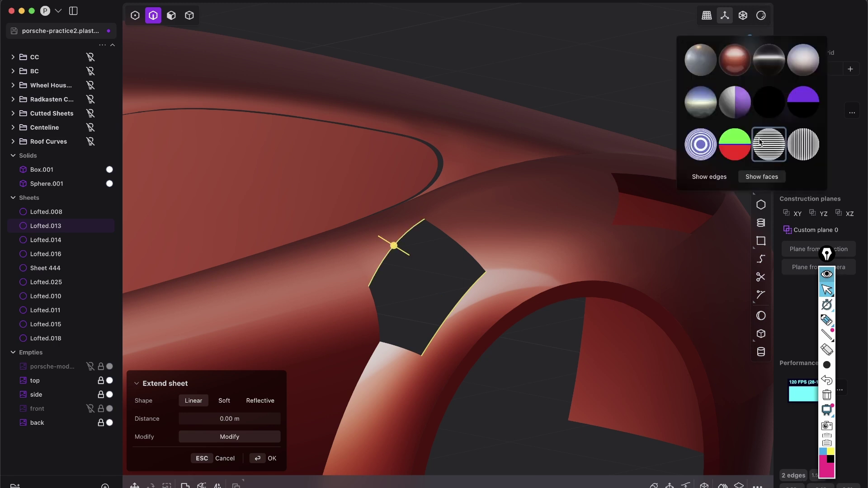
left_click(773, 148)
middle_click_drag(502, 204, 498, 225)
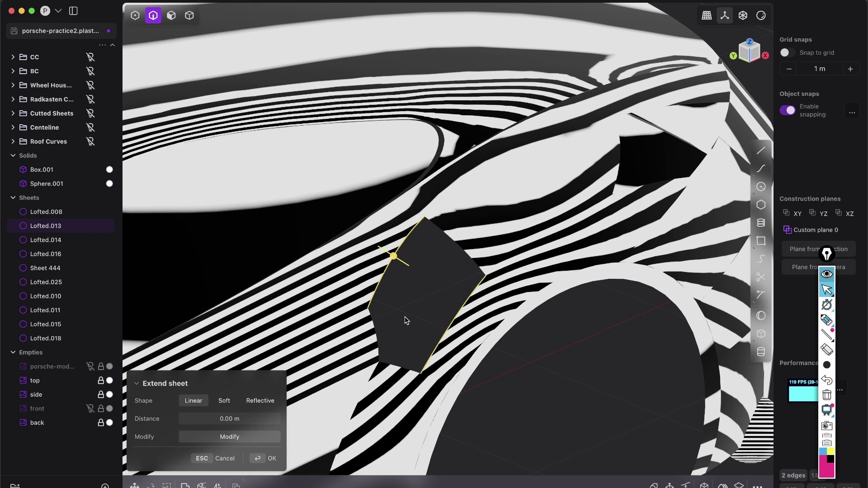
Try lofting a surface between the fender gap's upper and lower edges, using the gap's rear edge as guide
key("l")
mouse_move(426, 262)
middle_mouse_down()
mouse_move(438, 250)
mouse_move(459, 250)
mouse_move(457, 264)
middle_mouse_up()
left_click(456, 241)
scroll(456, 264, "up", 2)
left_click(374, 242)
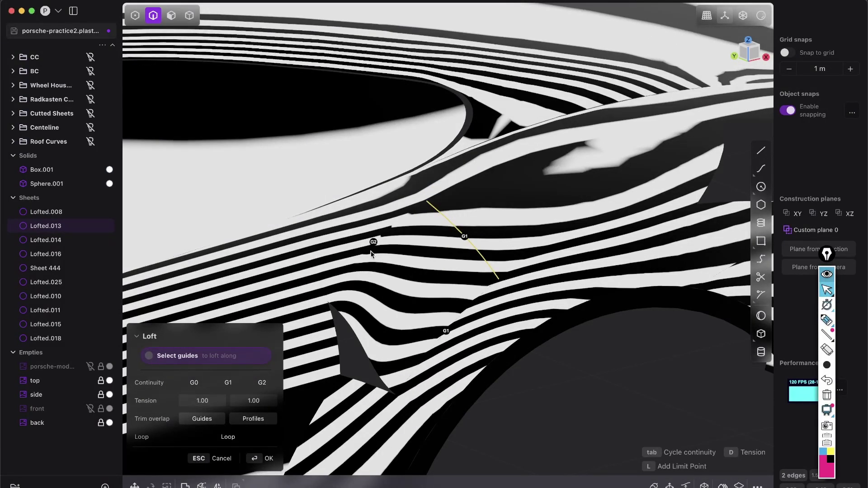
Try other continuity combinations on the loft preview, ending with G1 at the upper edge and G2 at the lower edge
key("Tab")
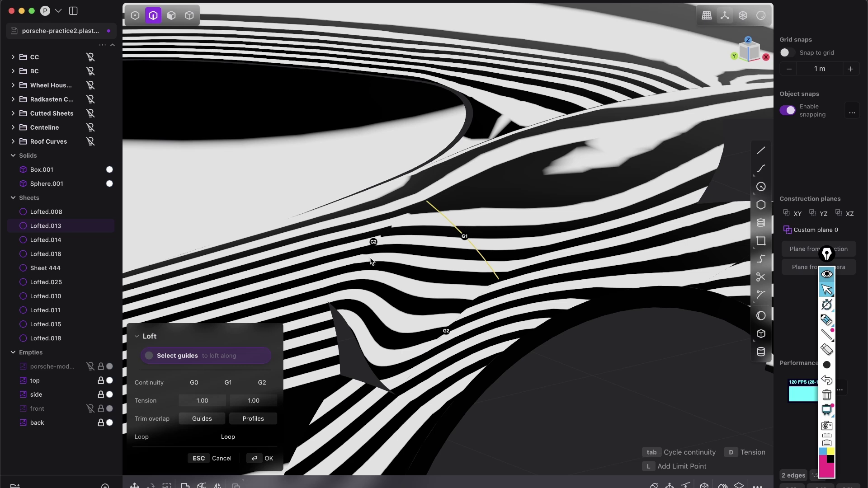
key("Tab")
key("Tab")
key("Tab")
key("Tab")
key("Tab")
scroll(374, 256, "up", 5)
middle_click_drag(351, 287, 444, 274)
scroll(444, 274, "down", 3)
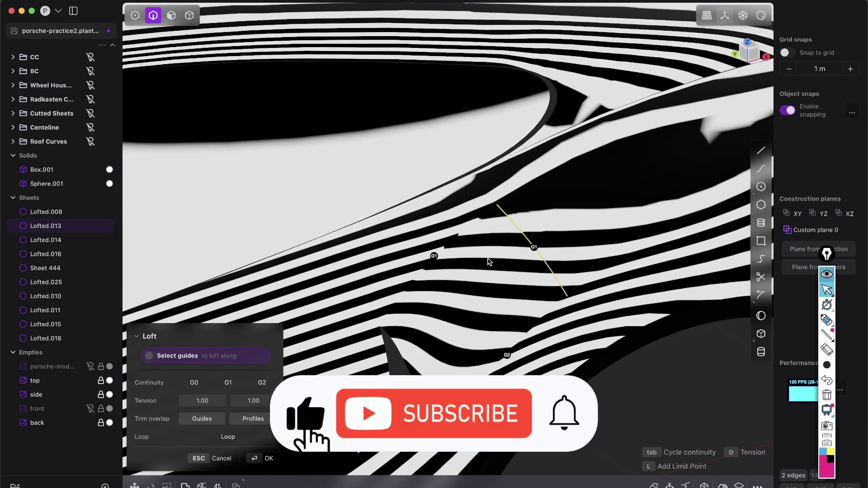
Examine how the zebra stripes run across the upper edge of the loft preview with G1 continuity
middle_click_drag(500, 368, 539, 341)
scroll(540, 341, "down", 10)
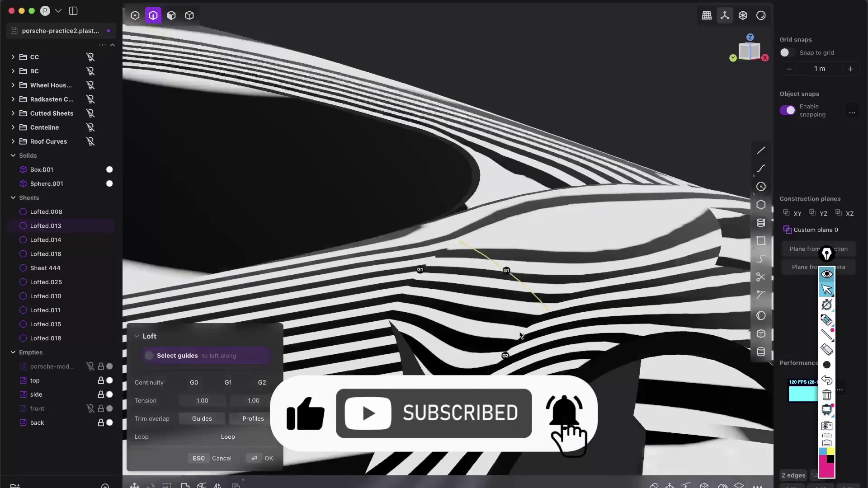
scroll(362, 275, "up", 10)
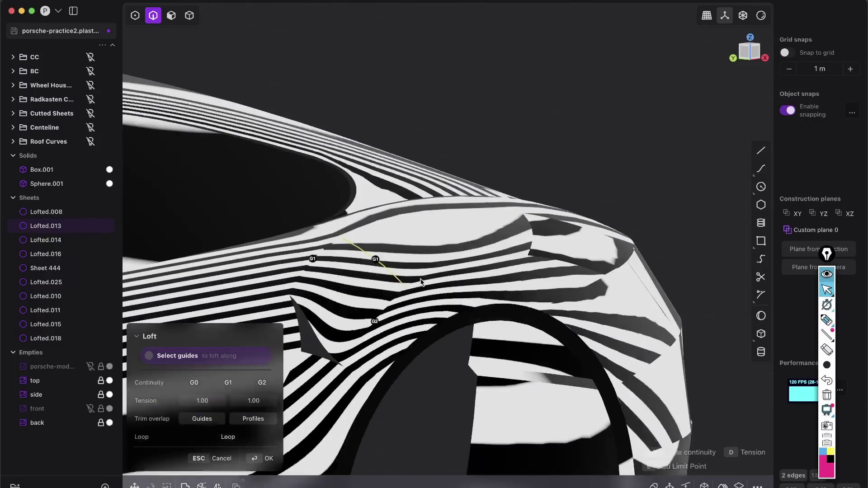
scroll(362, 216, "up", 3)
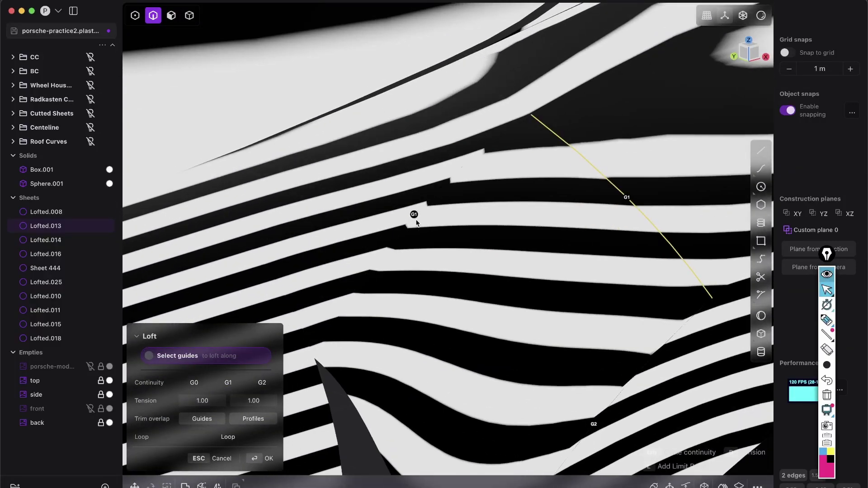
middle_click_drag(370, 242, 389, 228)
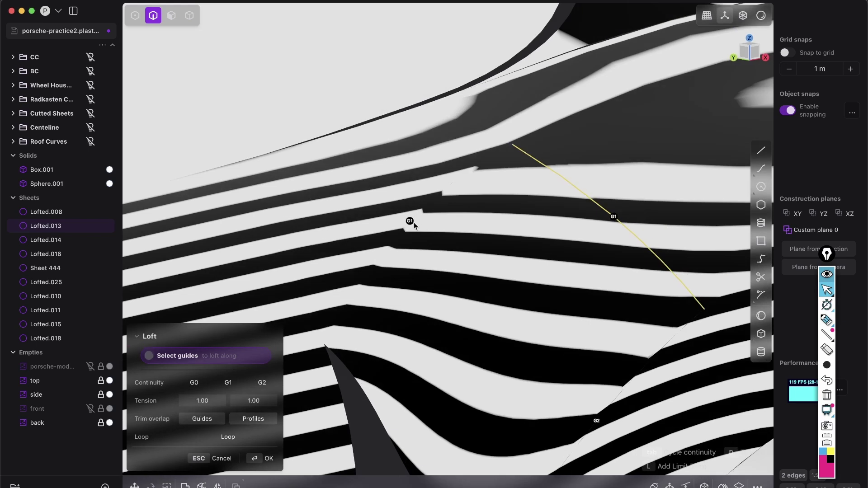
scroll(386, 247, "up", 5)
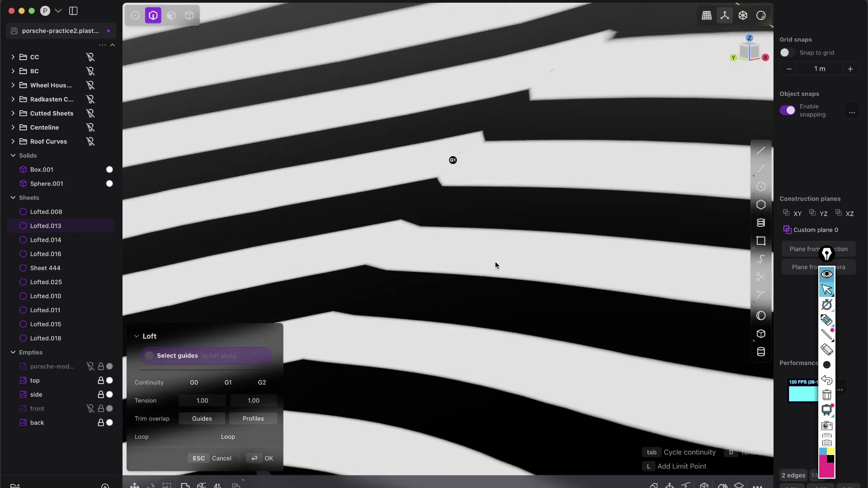
Try G2 continuity at the loft's upper edge and examine the zebra stripes across the patch
left_click(453, 161)
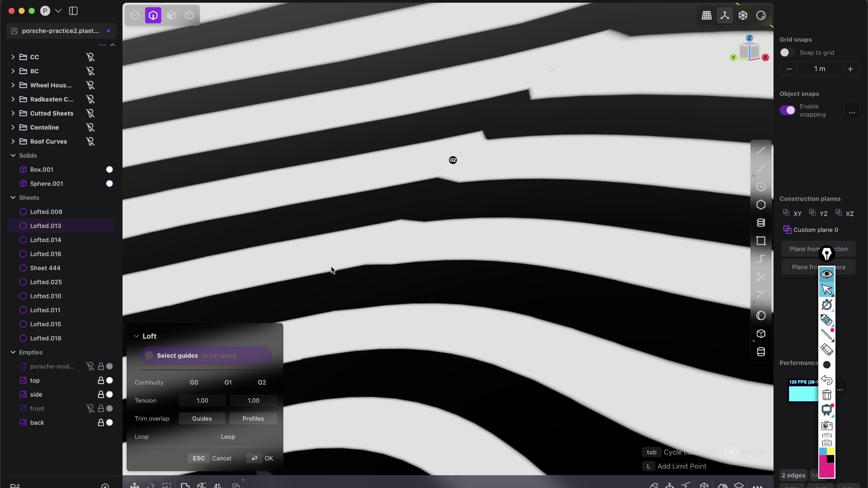
scroll(473, 204, "down", 4)
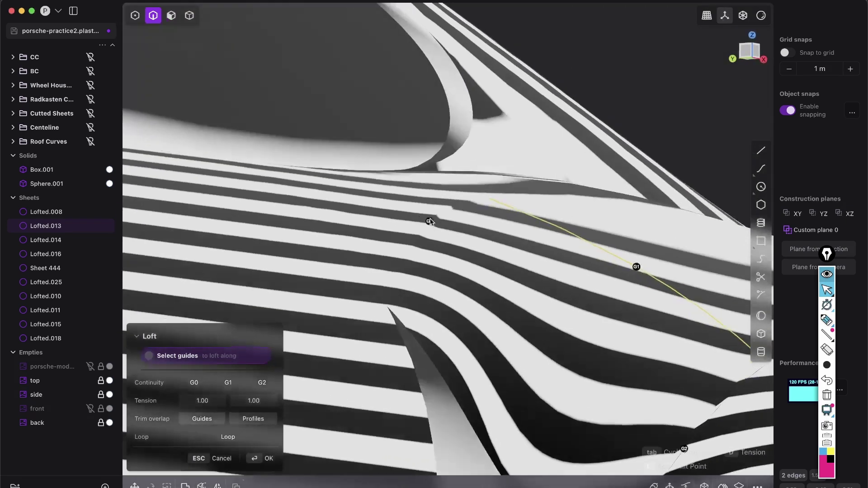
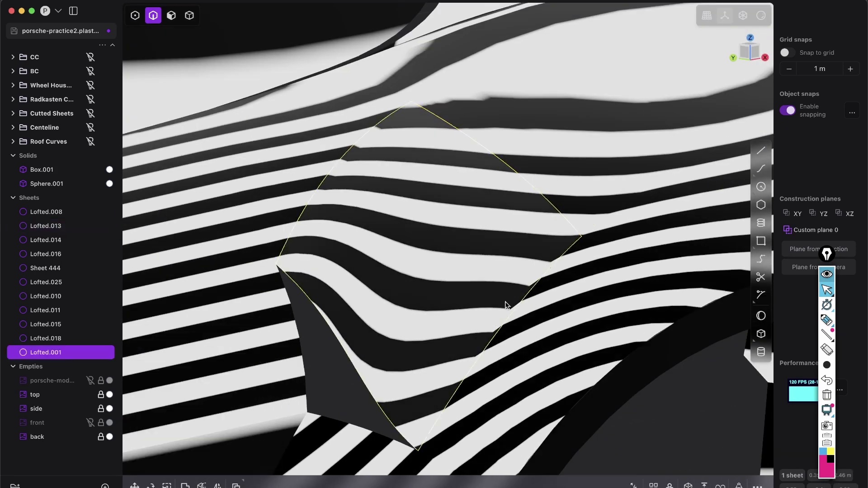
mouse_move(531, 297)
middle_mouse_down()
mouse_move(543, 198)
mouse_move(522, 296)
middle_mouse_up()
middle_click_drag(544, 332, 449, 329)
key("Return")
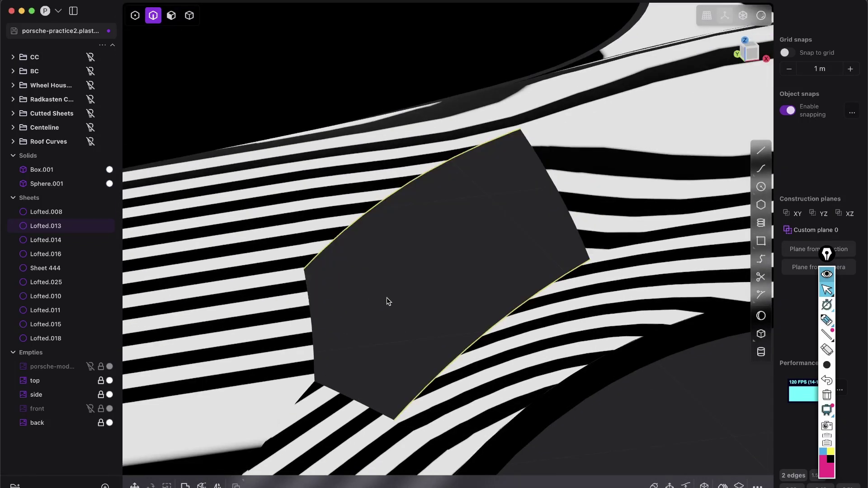
Create a bridge curve across the front end of the fender gap, joining the surface edges above and below it
left_click(295, 248)
key("f")
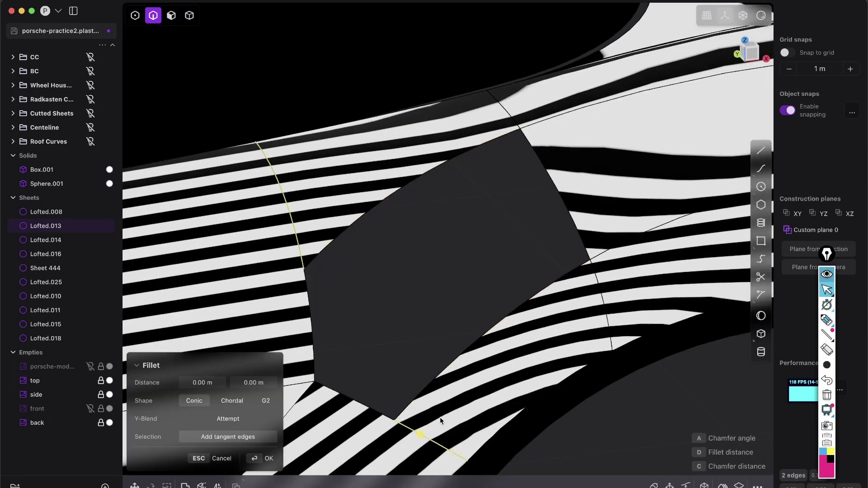
key("b")
key("q")
key("q")
key("q")
key("Return")
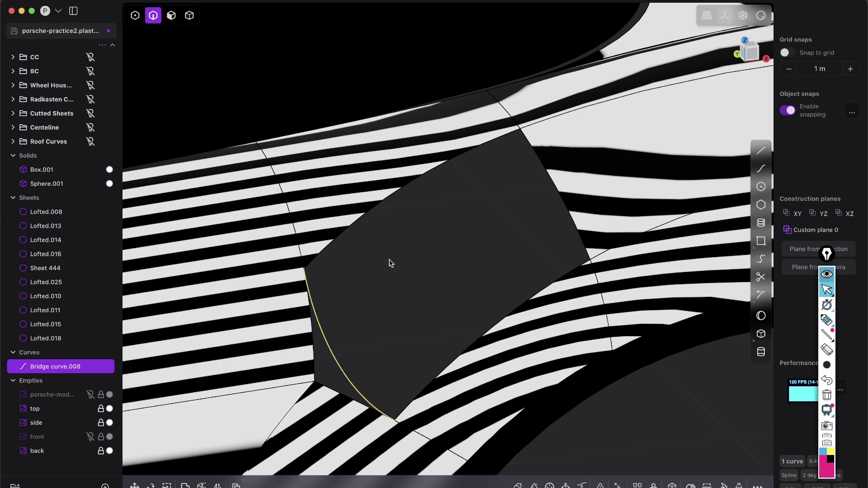
Try lofting from the bridge curve to the gap's rear edge, guided by the upper and lower gap edges with G2 at the upper one
left_click(559, 185, "shift")
key("l")
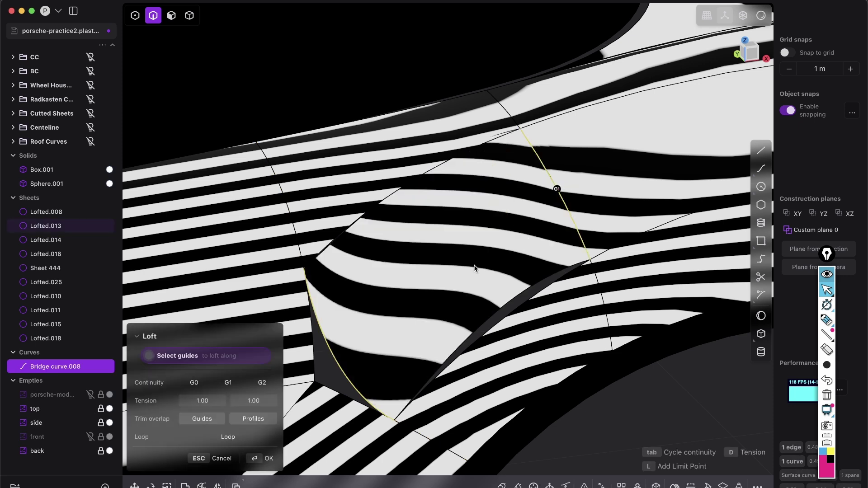
left_click(388, 198)
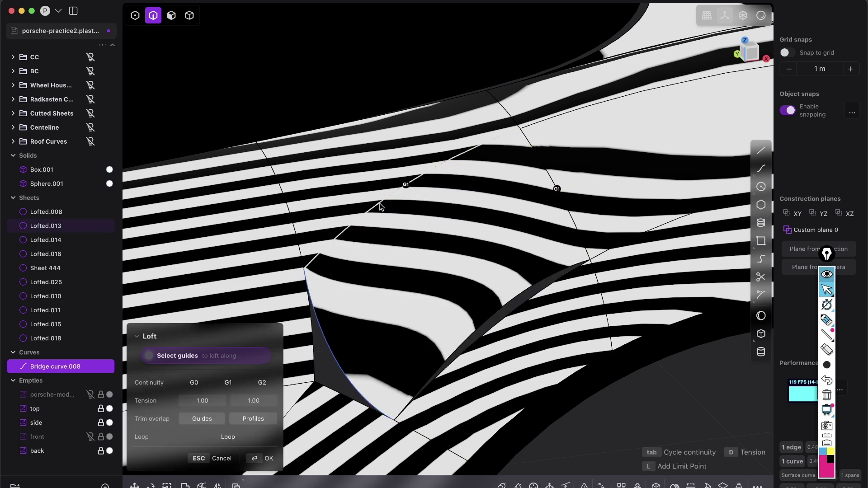
left_click(490, 333)
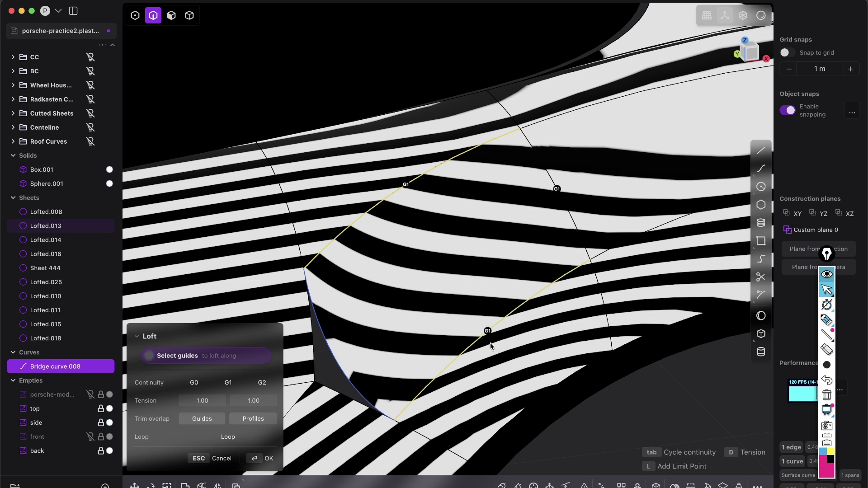
middle_click_drag(490, 356, 400, 204)
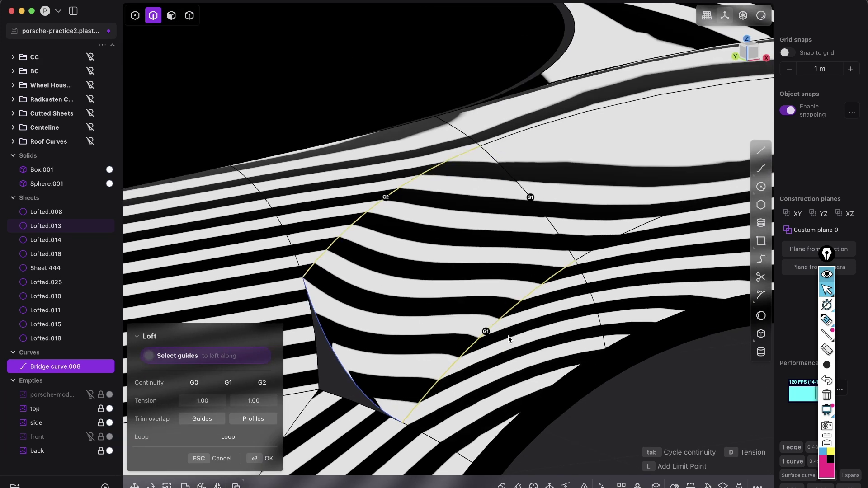
middle_click_drag(510, 339, 497, 336)
key("Return")
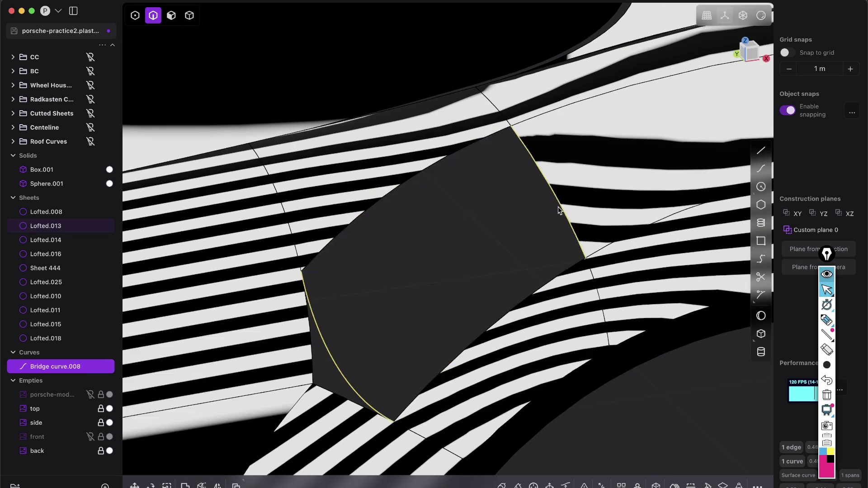
Loft between the gap's upper and lower edges with the rear edge as guide, using G2 at the upper edge and G1 elsewhere
left_click(381, 199)
key("e")
key("l")
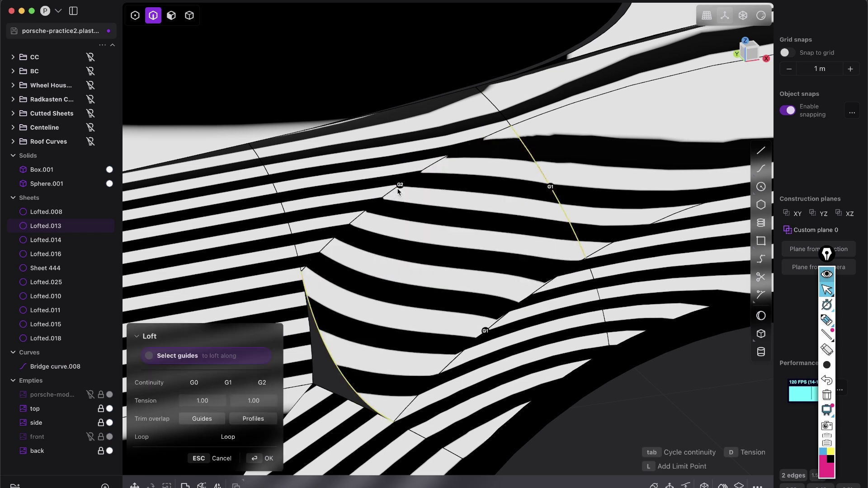
middle_click_drag(393, 197, 538, 227)
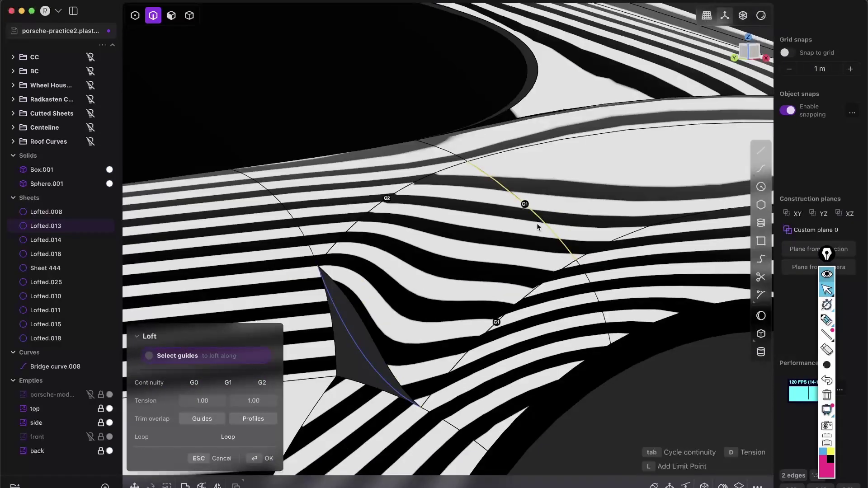
key("Return")
scroll(555, 357, "down", 5)
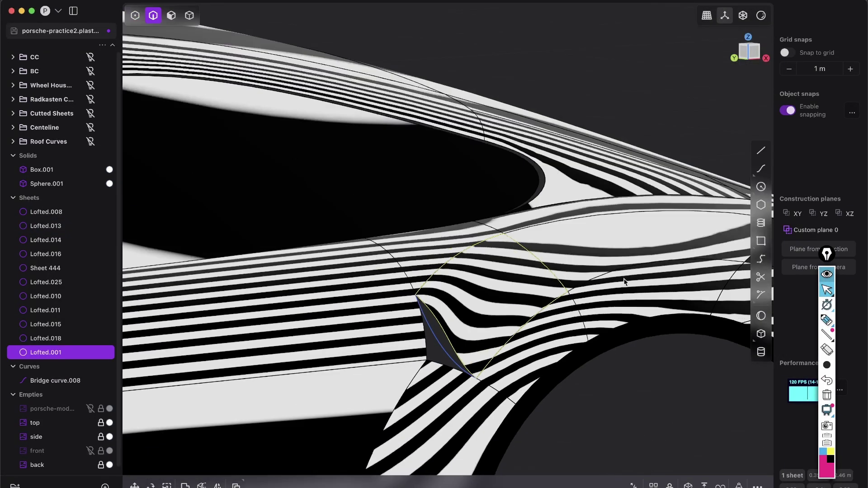
Apply the red metallic material and examine the highlights over the lofted patch between the fender surfaces
left_click(762, 18)
left_click(739, 67)
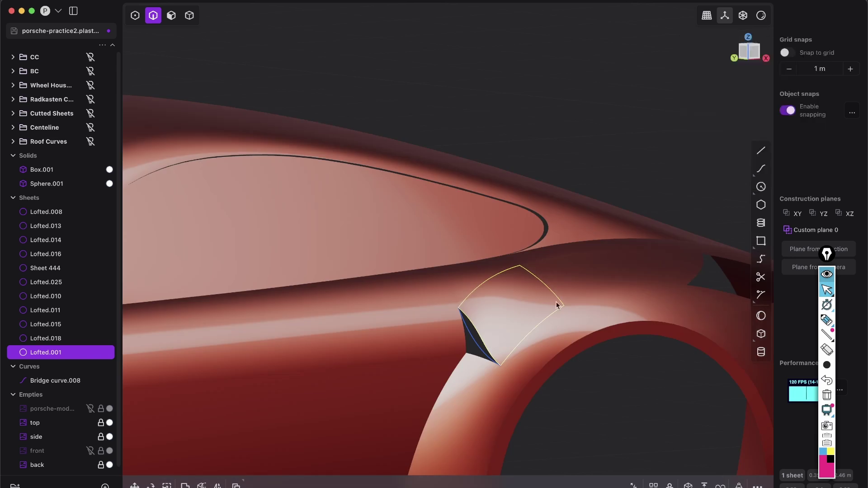
left_click(601, 359)
middle_click_drag(489, 340, 508, 254)
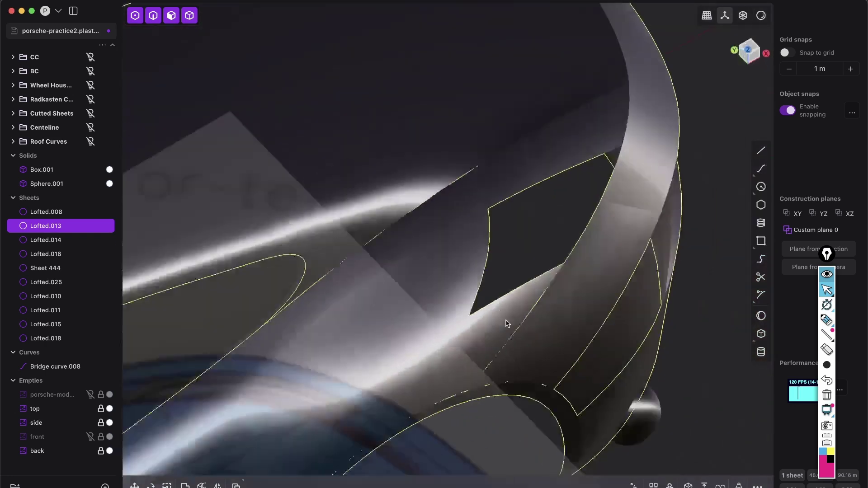
Examine the reflections along the rear fender shoulder from above and behind, using the red metallic material
mouse_move(506, 323)
middle_mouse_down()
mouse_move(548, 335)
mouse_move(529, 323)
middle_mouse_up()
middle_click_drag(384, 249, 413, 413)
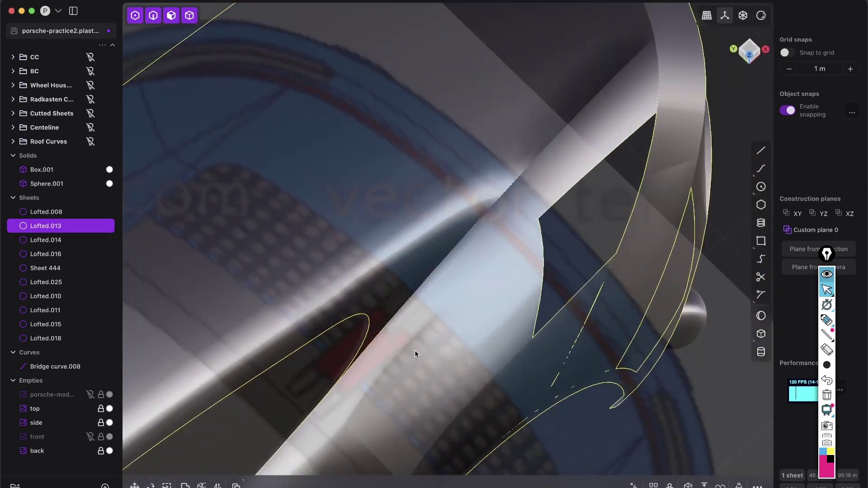
left_click(761, 15)
left_click(734, 61)
middle_click_drag(535, 248, 322, 250)
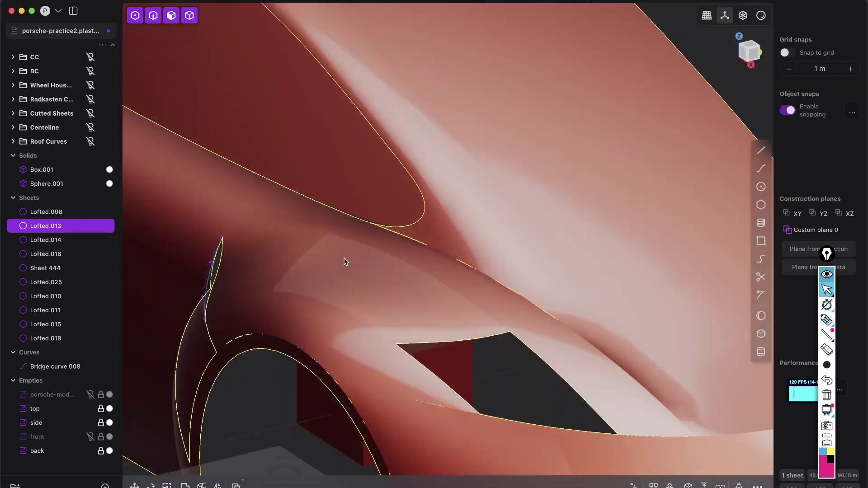
middle_click_drag(387, 264, 419, 248)
middle_click_drag(424, 279, 441, 308)
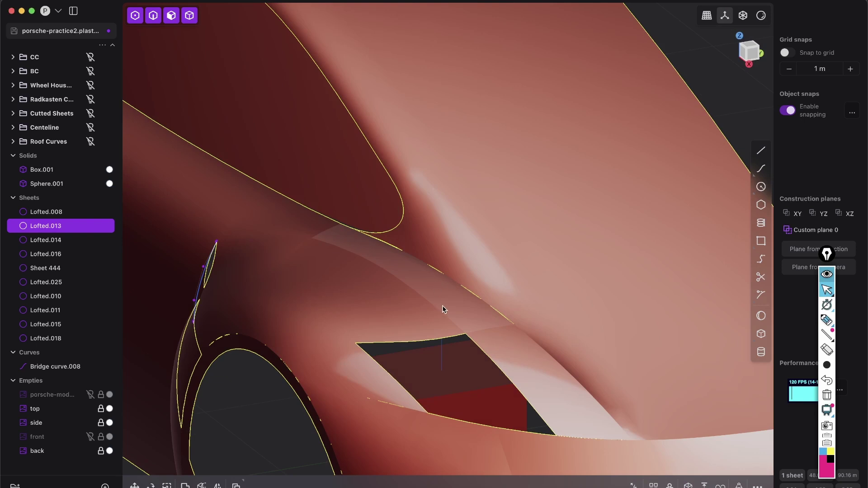
Switch the body to the warm grey studio material with its surface edges shown
left_click(762, 15)
left_click(692, 61)
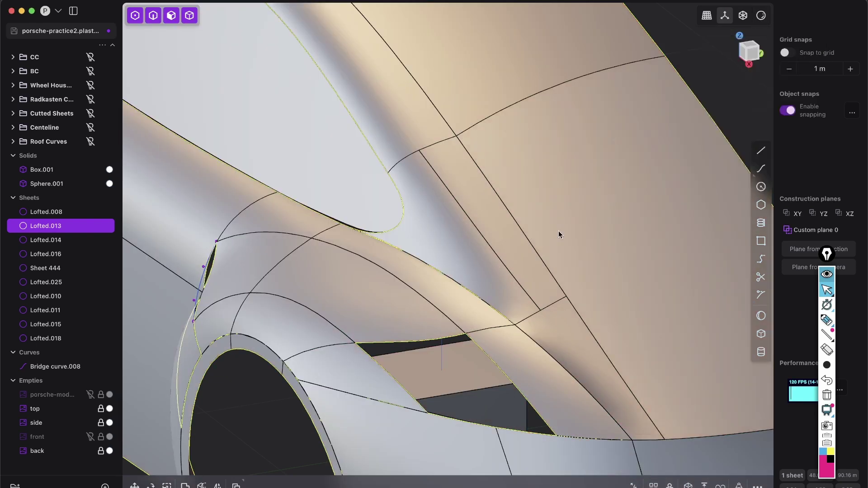
middle_click_drag(435, 287, 425, 254)
Duplicate the two adjoining edges along the rear fender shoulder as one curve and rebuild it with fewer control points
key("2")
left_click(406, 265)
left_click(484, 318, "shift")
key("shift+d")
left_click(724, 485)
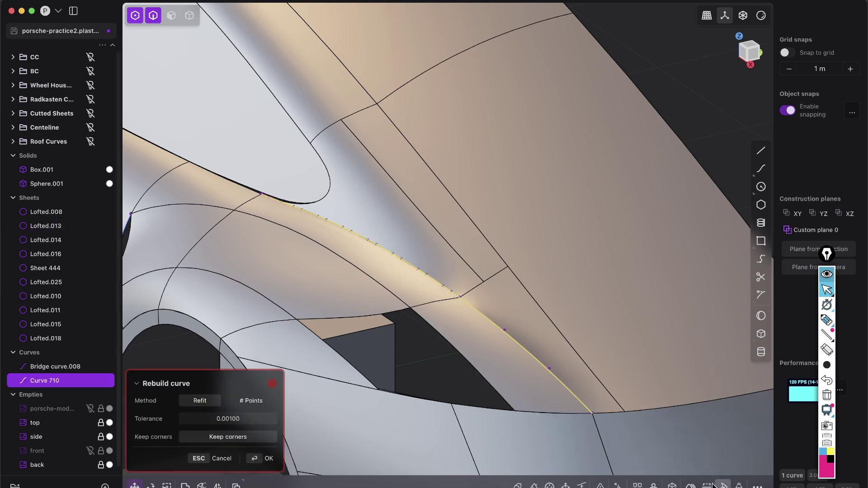
left_click(269, 459)
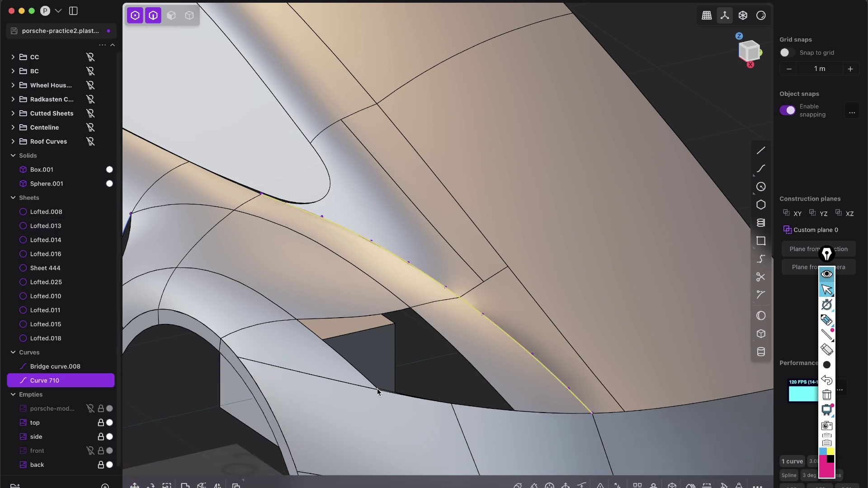
Create a pipe along the rebuilt shoulder curve with a section size of about 0.229 m
key("p")
left_click_drag(264, 190, 403, 226)
middle_click_drag(399, 207, 360, 218)
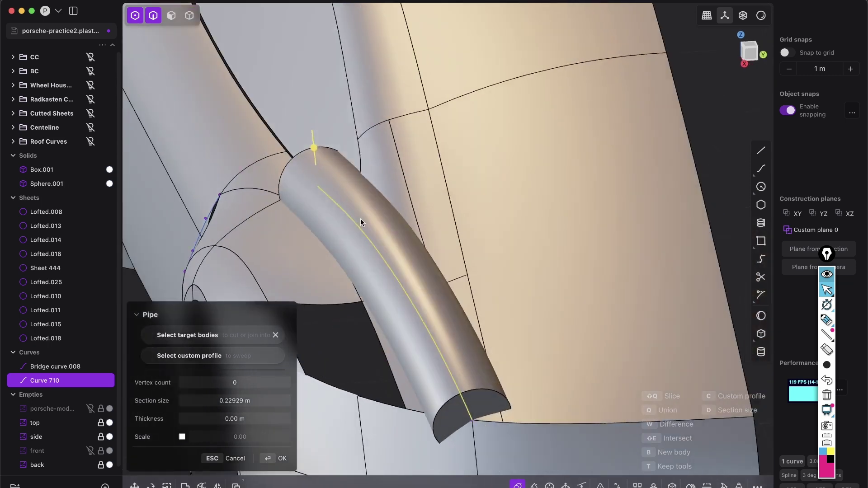
key("Return")
Undo the pipe along the rear fender shoulder curve
left_click(414, 145)
left_click(397, 196, "shift")
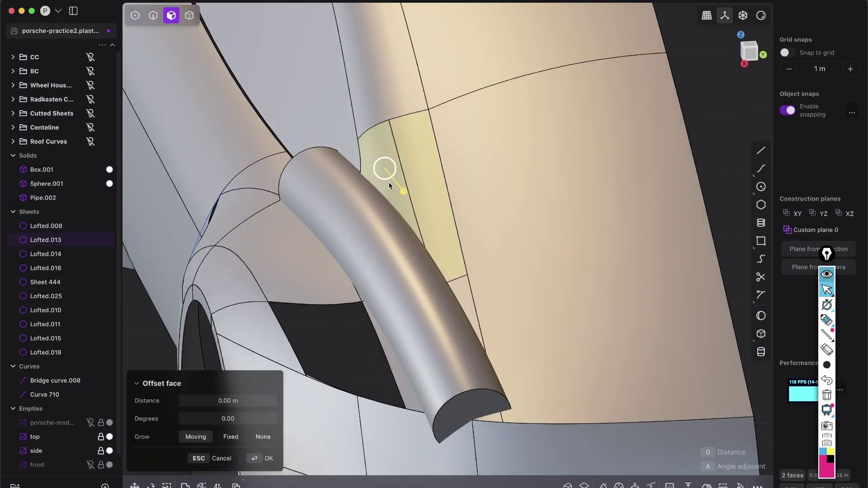
left_click(247, 237)
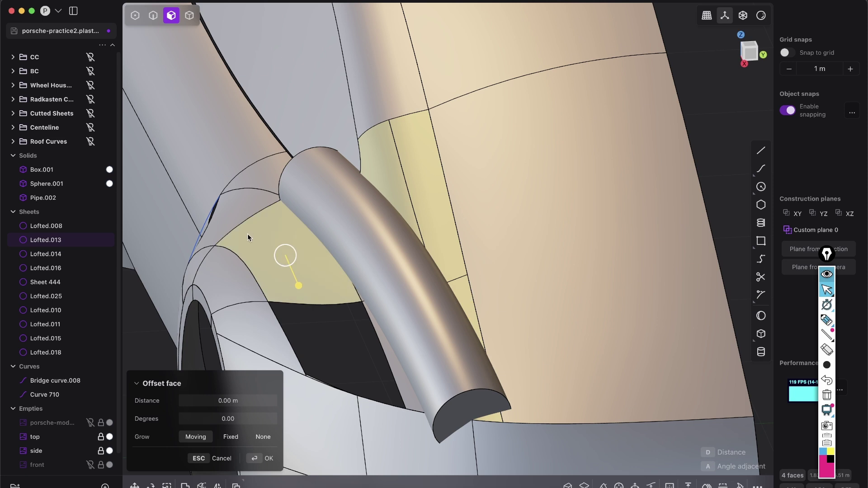
key("Escape")
key("super+z")
key("super+z")
key("ctrl+shift+3")
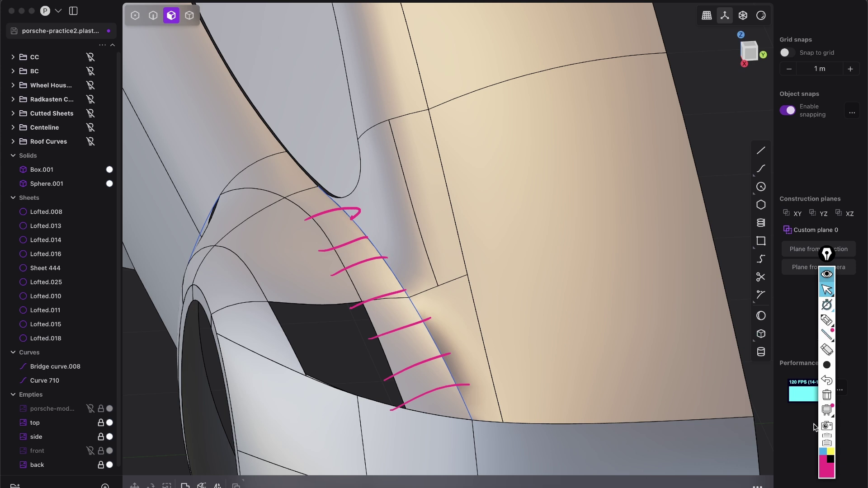
Switch the body to the horizontal zebra stripe material at the open patch behind the wheel arch
middle_click_drag(418, 310, 541, 249)
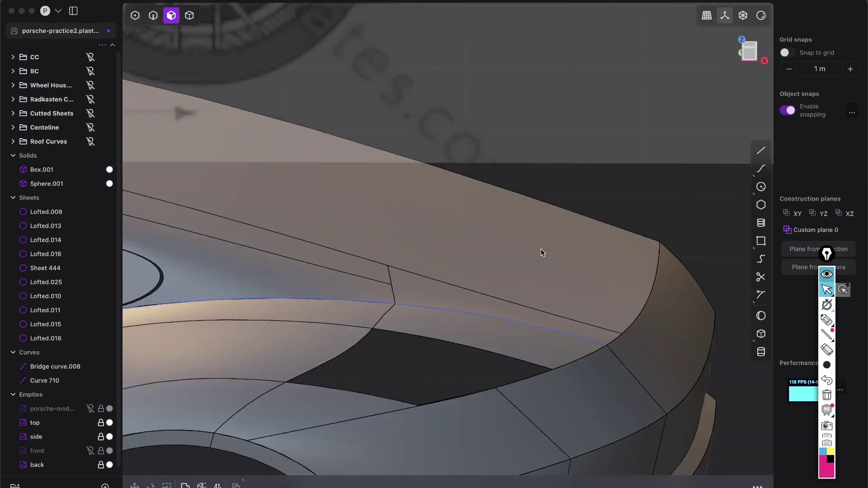
middle_click_drag(447, 334, 583, 222, "shift")
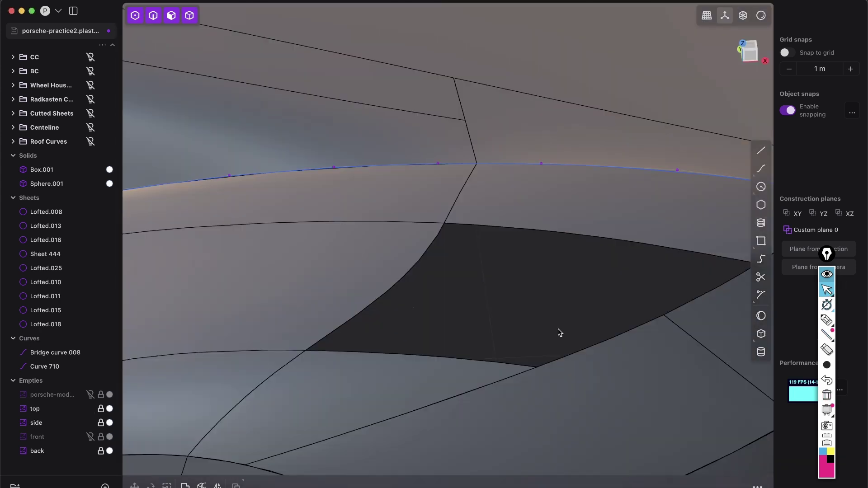
left_click(761, 15)
left_click(767, 145)
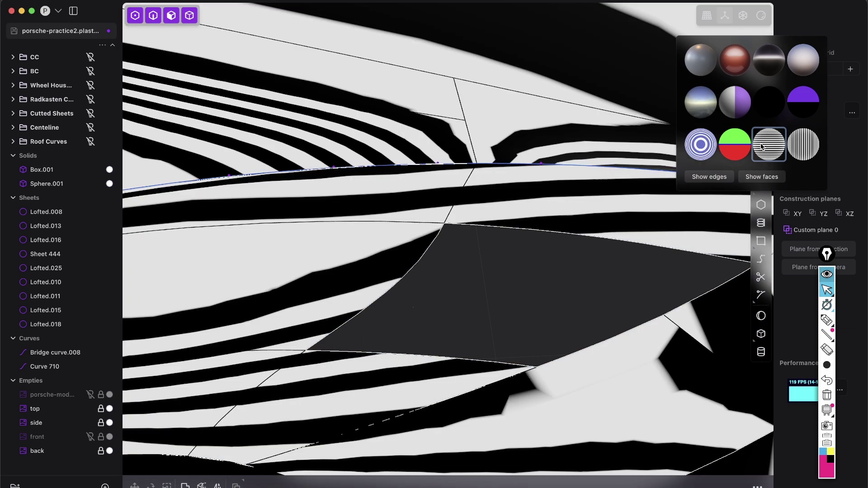
Try to loft between the upper and lower edges of the open fender patch, changing the continuity to G2
left_click(540, 231)
key("e")
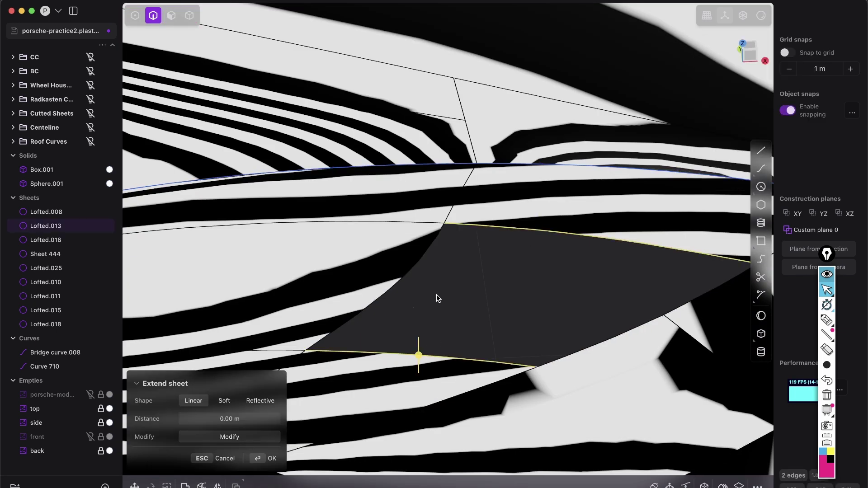
key("l")
left_click(424, 256)
middle_click_drag(422, 251, 476, 271)
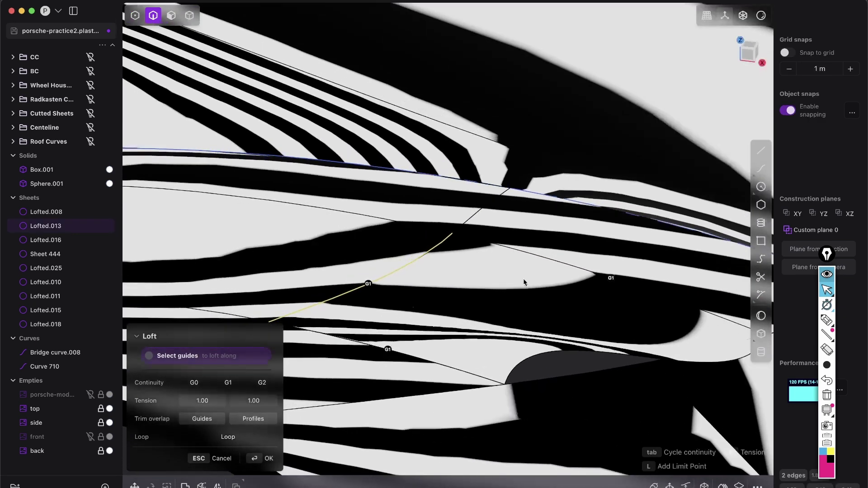
key("Tab")
middle_click_drag(443, 303, 403, 356)
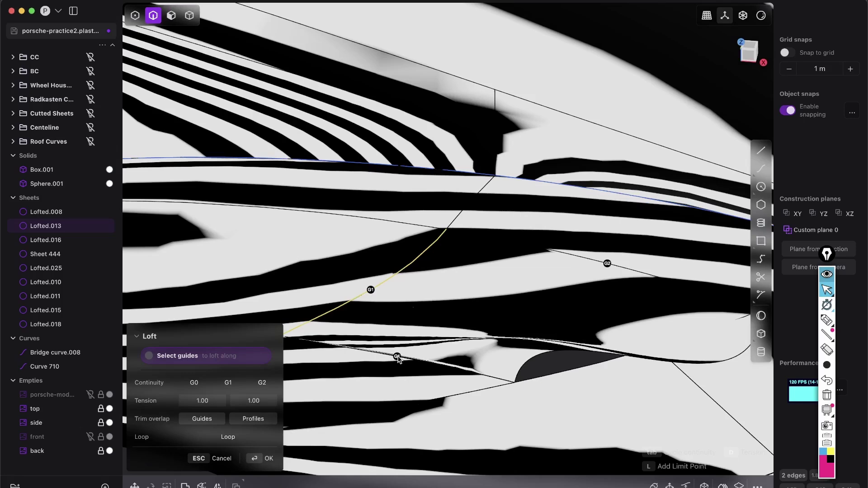
key("Tab")
key("Return")
Create a bridge curve closing the rear side of the open fender patch, between its upper and lower edges
middle_click_drag(593, 351, 397, 368)
left_click(608, 261)
key("e")
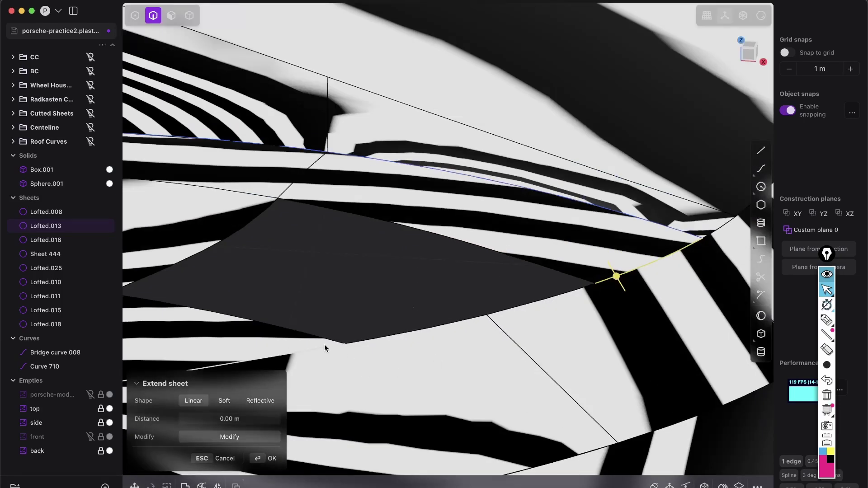
middle_click_drag(500, 258, 650, 205)
key("b")
key("Return")
Try to loft from the open patch's front edge to the new bridge curve, guided by the upper and lower edges
left_click(570, 212)
key("e")
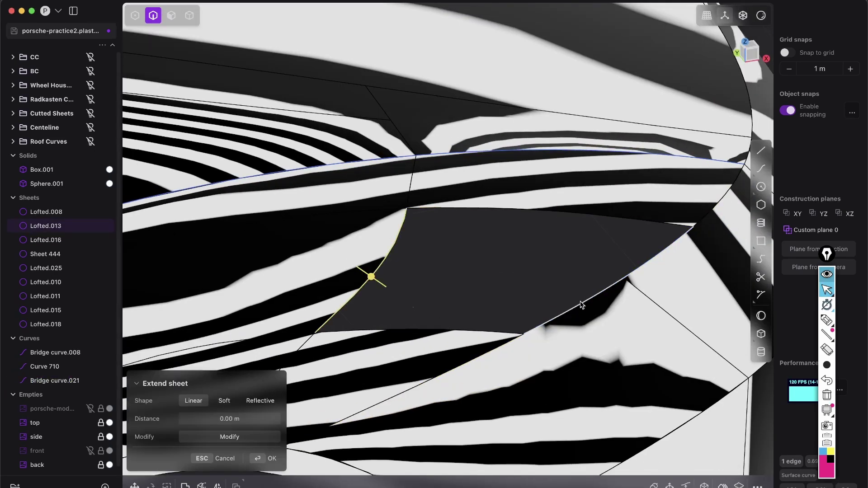
key("l")
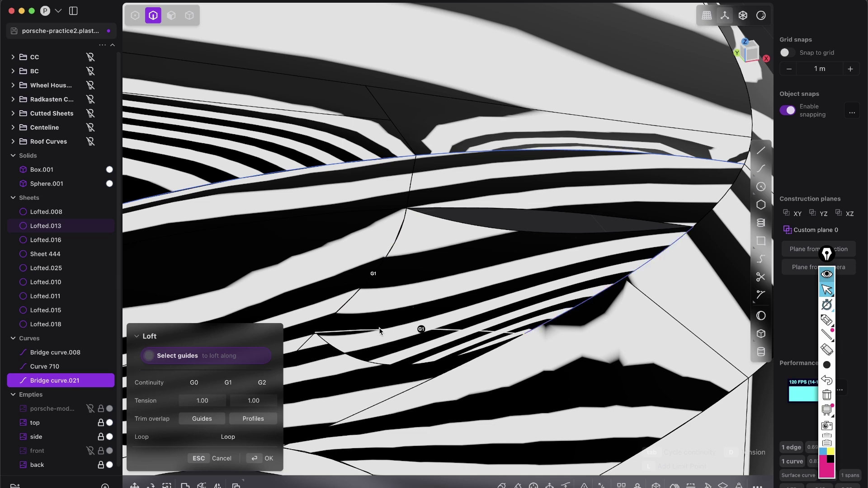
middle_click_drag(500, 223, 554, 258)
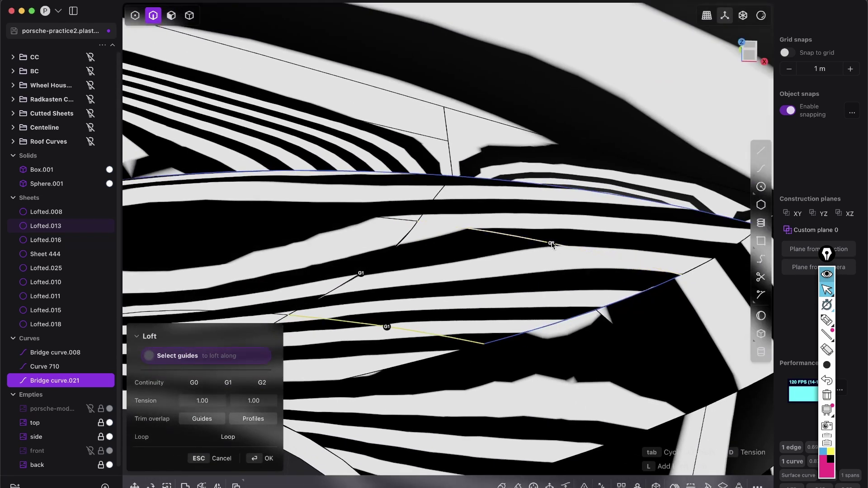
middle_click_drag(373, 317, 376, 203)
key("Escape")
Loft between the open patch's upper and lower edges with G1 continuity, using the front edge and bridge curve as guides
left_click(446, 156)
key("e")
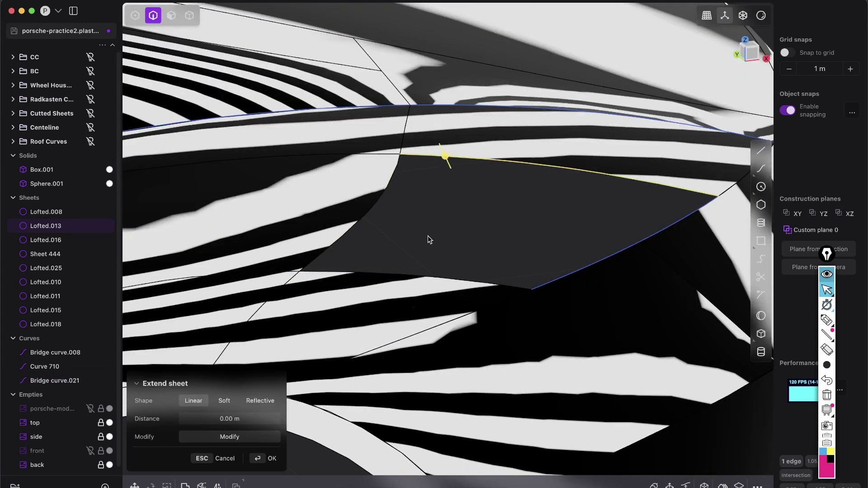
key("Escape")
middle_click_drag(373, 228, 326, 269)
scroll(313, 228, "up", 3)
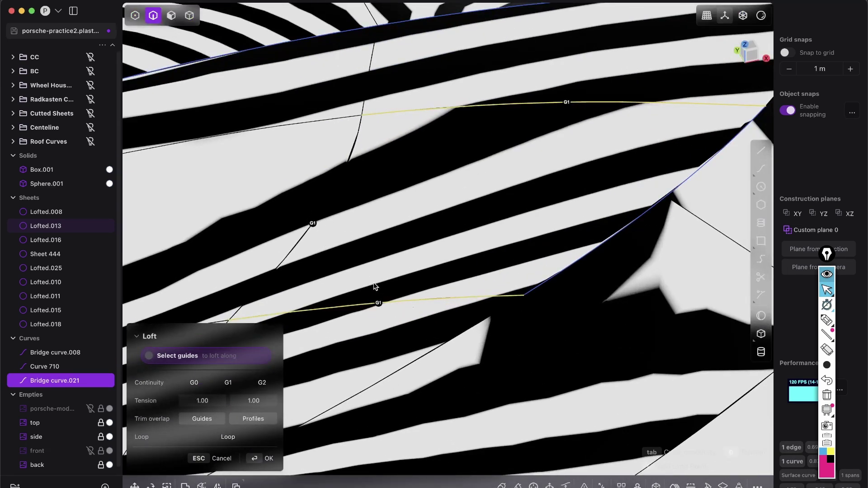
key("Return")
Switch the body to the red metallic material without surface edges and join the new loft patch to the body sheet
left_click(762, 16)
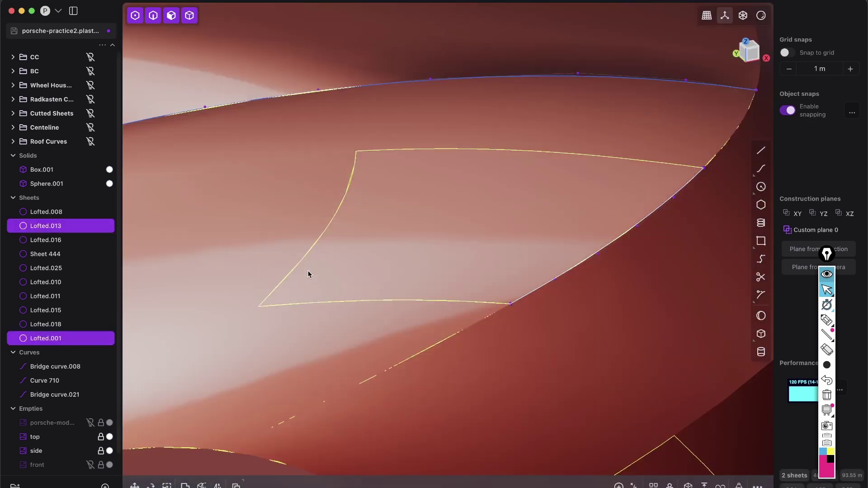
scroll(401, 327, "down", 3)
middle_click_drag(401, 327, 357, 251)
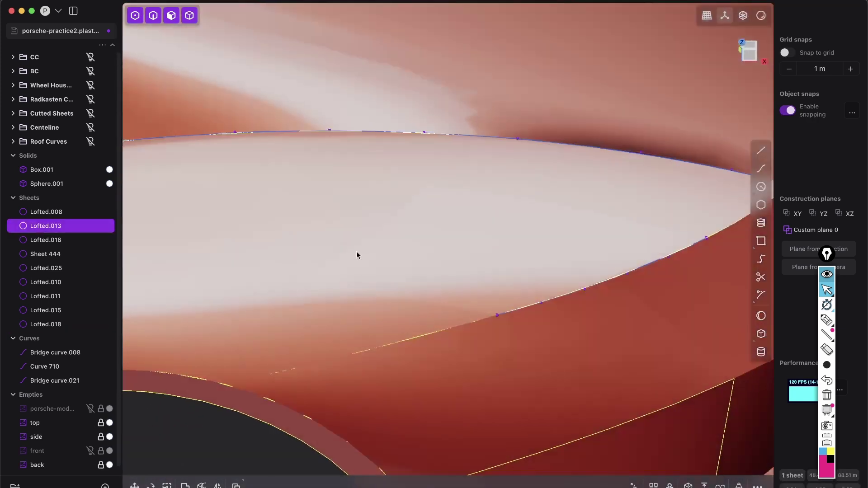
Examine the zebra stripes across the rear fender, shoulder and wheel arch from several angles
scroll(439, 260, "down", 3)
middle_click_drag(439, 262, 518, 263)
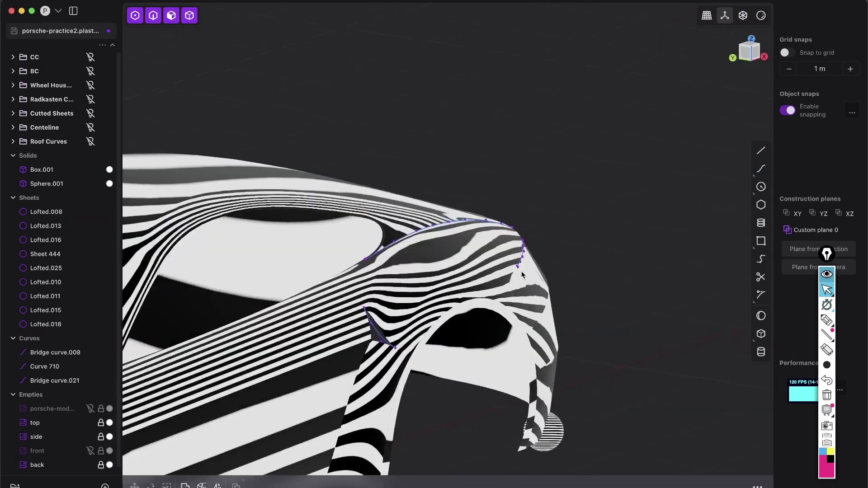
middle_click_drag(385, 312, 548, 268)
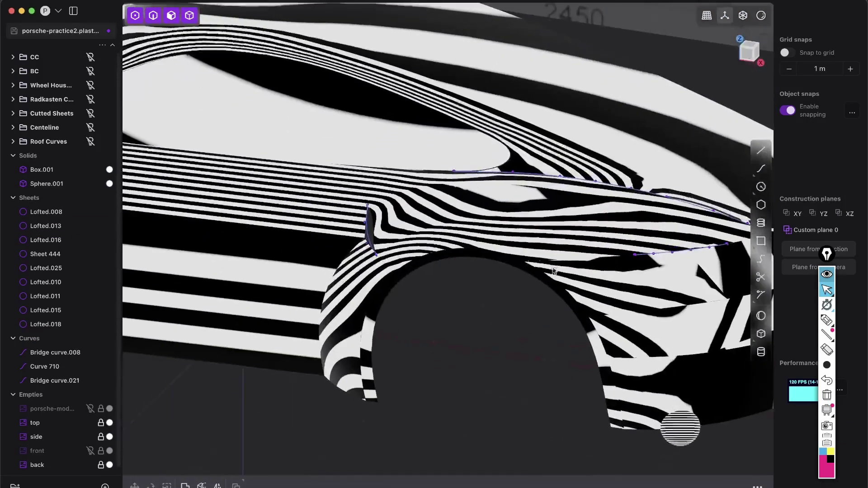
scroll(498, 248, "up", 3)
middle_click_drag(498, 248, 383, 276, "shift")
middle_click_drag(715, 392, 548, 329, "shift")
middle_click_drag(517, 290, 409, 288)
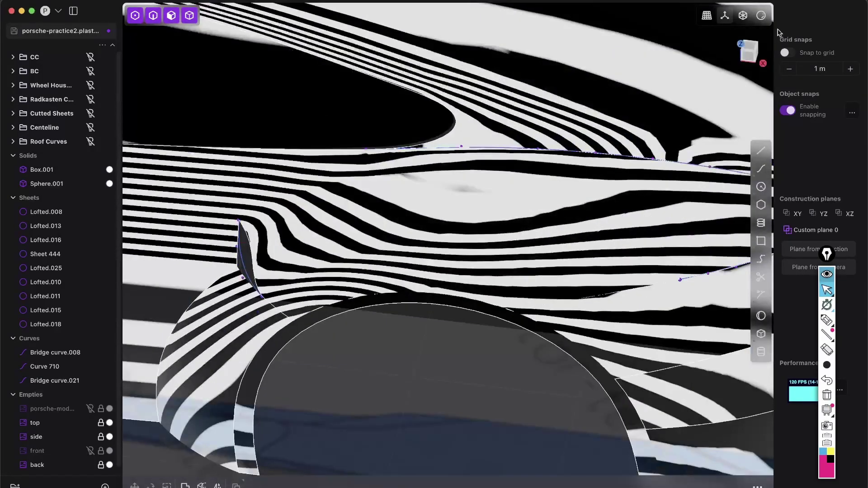
Switch the body to the warm grey studio material with its surface edges shown
left_click(762, 16)
left_click(708, 66)
left_click(759, 19)
left_click(697, 64)
middle_click_drag(504, 179, 539, 218)
Switch to the zebra stripe material and delete the middle fender face between the shoulder strip and the wheel arch
key("3")
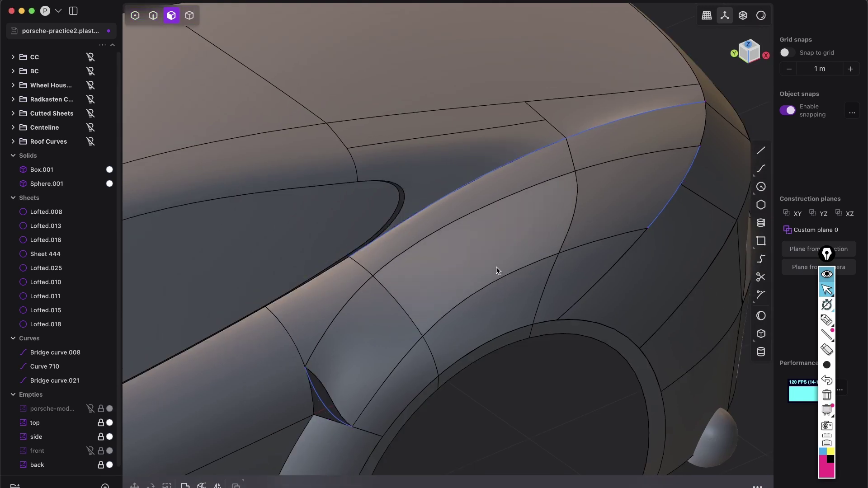
middle_click_drag(496, 269, 517, 257)
middle_click_drag(457, 213, 468, 256)
left_click(468, 257)
key("o")
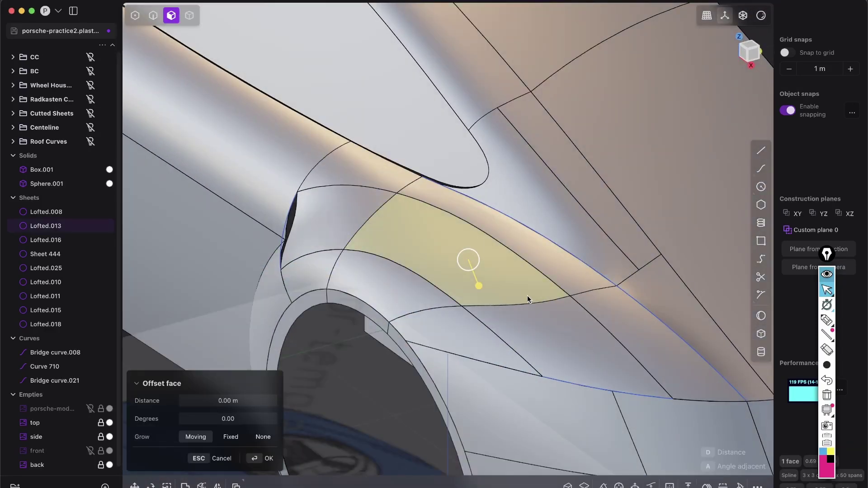
left_click(762, 17)
left_click(776, 157)
middle_click_drag(481, 264, 437, 272)
key("x")
Fill the opening above the wheel arch with a quad-sided XNurbs surface from its four boundary edges
key("2")
double_click(381, 241)
key("alt+p")
key("f")
key("q")
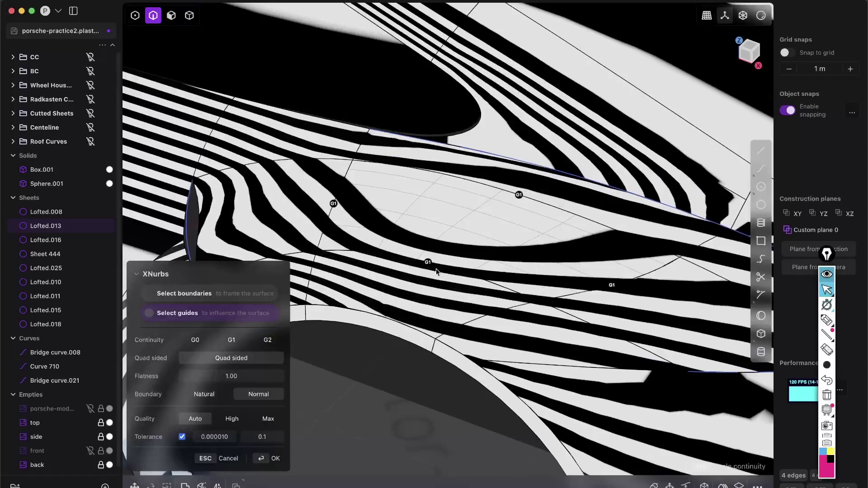
middle_click_drag(425, 303, 503, 196)
middle_click_drag(338, 211, 390, 198)
key("Return")
Switch to the red metallic material and delete the fender face just ahead of the new XNurbs patch
left_click(762, 20)
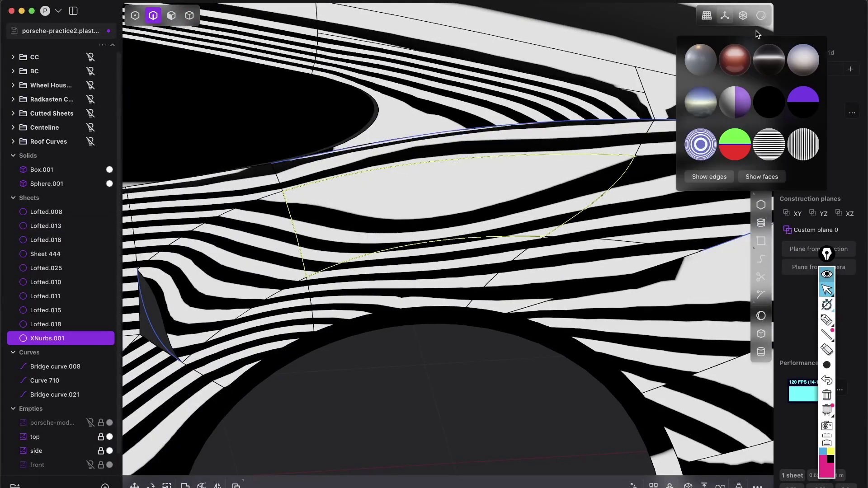
left_click(732, 63)
mouse_move(520, 238)
middle_mouse_down()
mouse_move(529, 294)
mouse_move(513, 262)
mouse_move(560, 240)
mouse_move(545, 219)
mouse_move(370, 285)
mouse_move(416, 271)
middle_mouse_up()
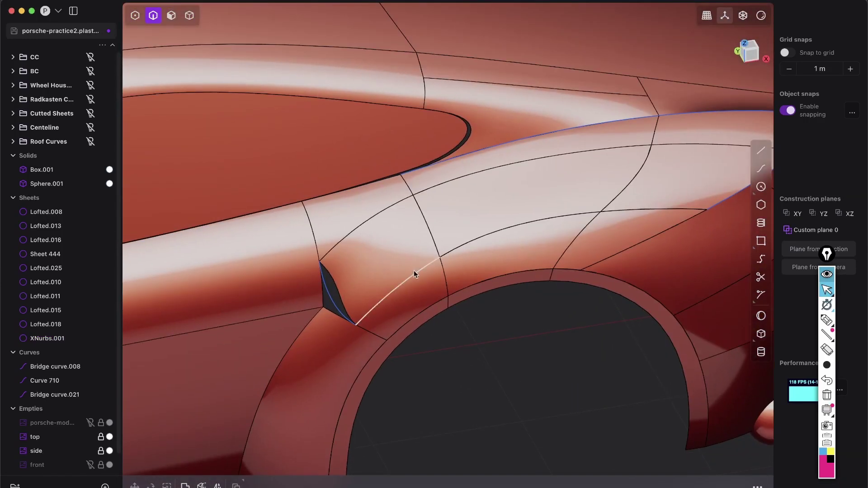
left_click(393, 251)
key("Delete")
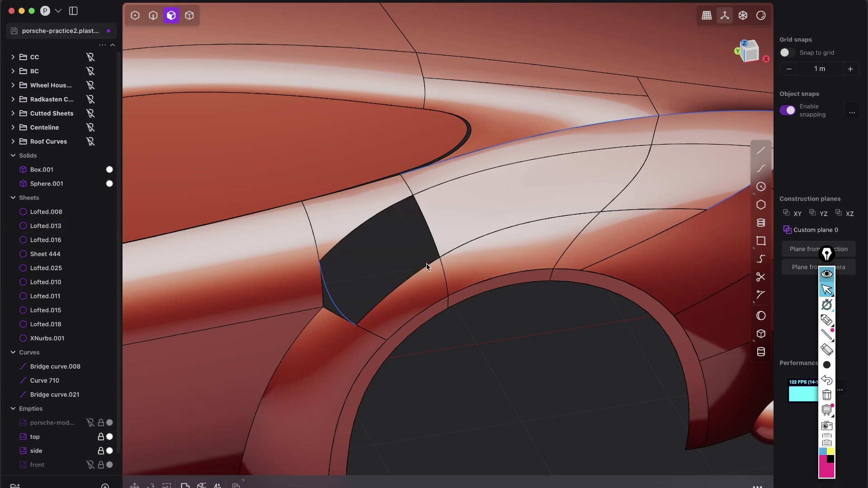
Fill the opening with a G2 XNurbs surface from its three edges and the front bridge curve, checking it with zebra stripes
left_click(430, 228)
left_click(367, 221, "shift")
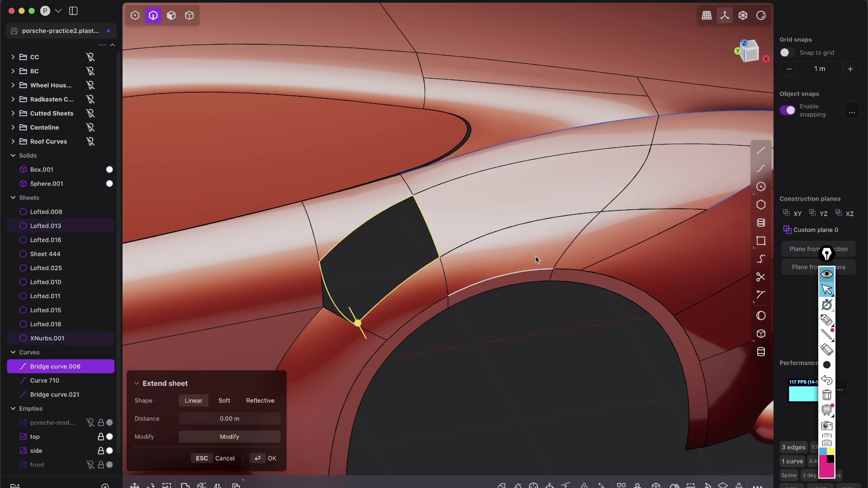
left_click(761, 16)
left_click(698, 140)
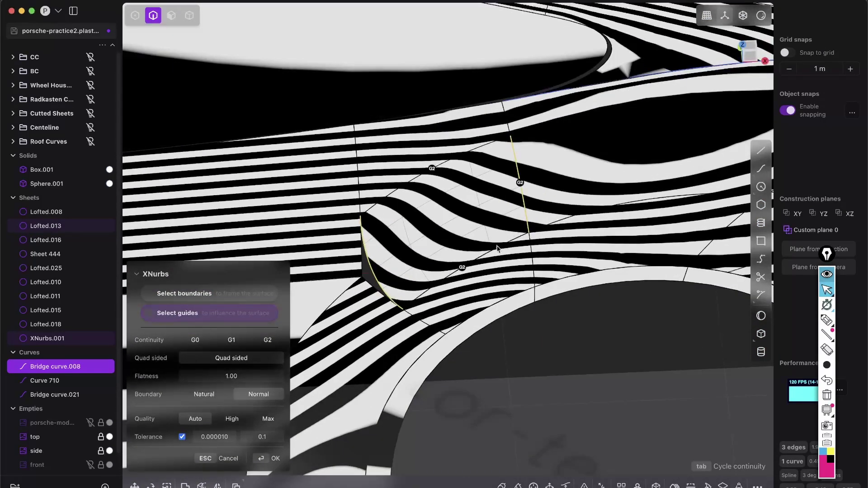
key("Return")
Examine the reflections across the rebuilt rear fender, switching from zebra stripes to the red metallic material
mouse_move(549, 284)
middle_mouse_down()
mouse_move(538, 267)
mouse_move(555, 249)
mouse_move(501, 237)
middle_mouse_up()
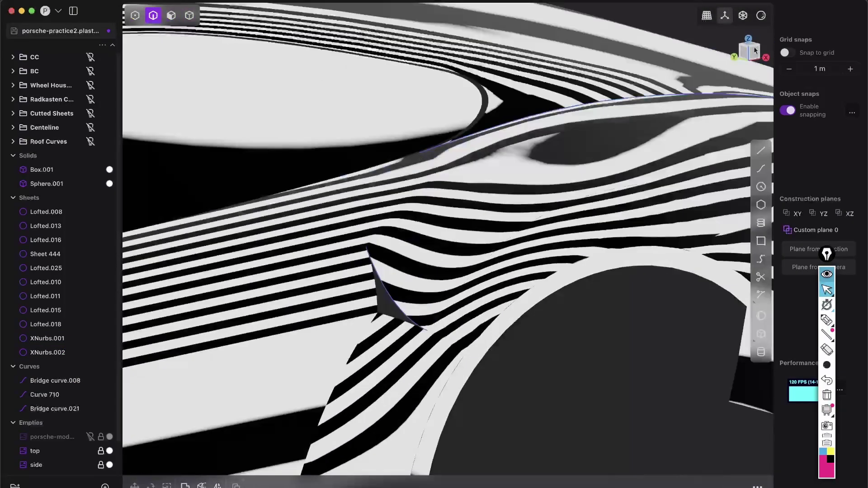
left_click(761, 15)
left_click(729, 70)
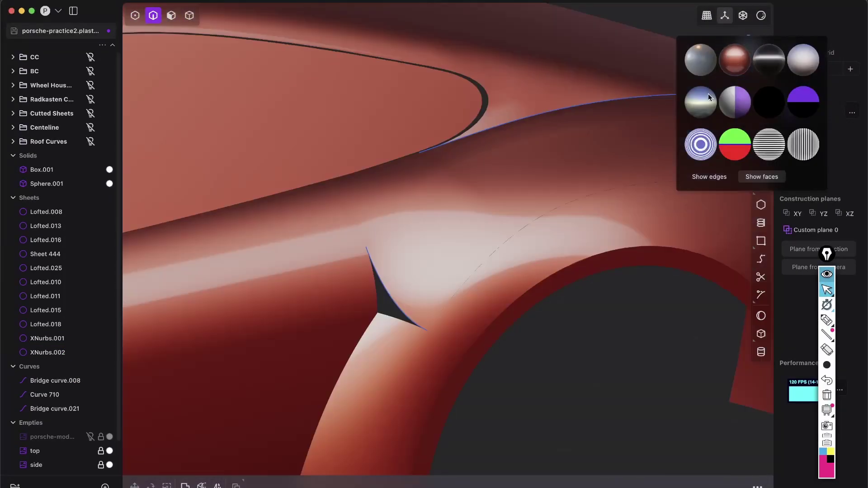
mouse_move(527, 273)
middle_mouse_down()
mouse_move(545, 301)
mouse_move(570, 252)
mouse_move(467, 250)
mouse_move(512, 283)
mouse_move(494, 281)
middle_mouse_up()
key("3")
left_click(435, 262)
mouse_move(435, 263)
middle_mouse_down()
mouse_move(456, 256)
mouse_move(545, 283)
mouse_move(521, 217)
mouse_move(494, 239)
mouse_move(452, 246)
mouse_move(430, 226)
mouse_move(418, 249)
mouse_move(431, 263)
middle_mouse_up()
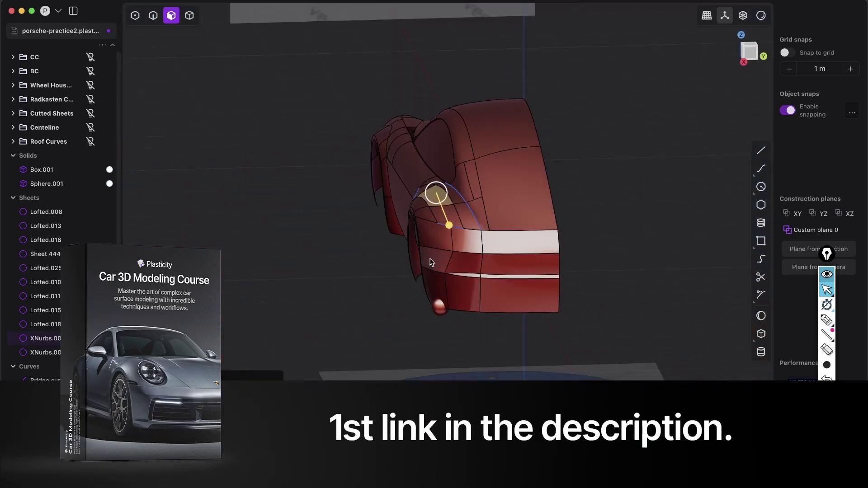